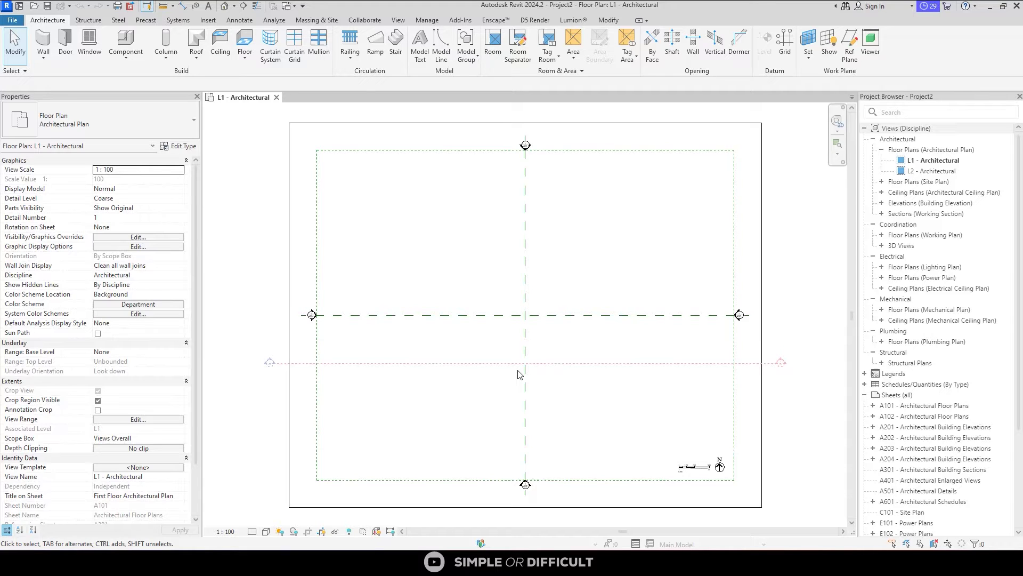
# Link the DWG file GF NP.dwg from the DWG FILES folder at level L1, positioned Auto - Origin to Internal Origin.
pyautogui.click(206, 21)
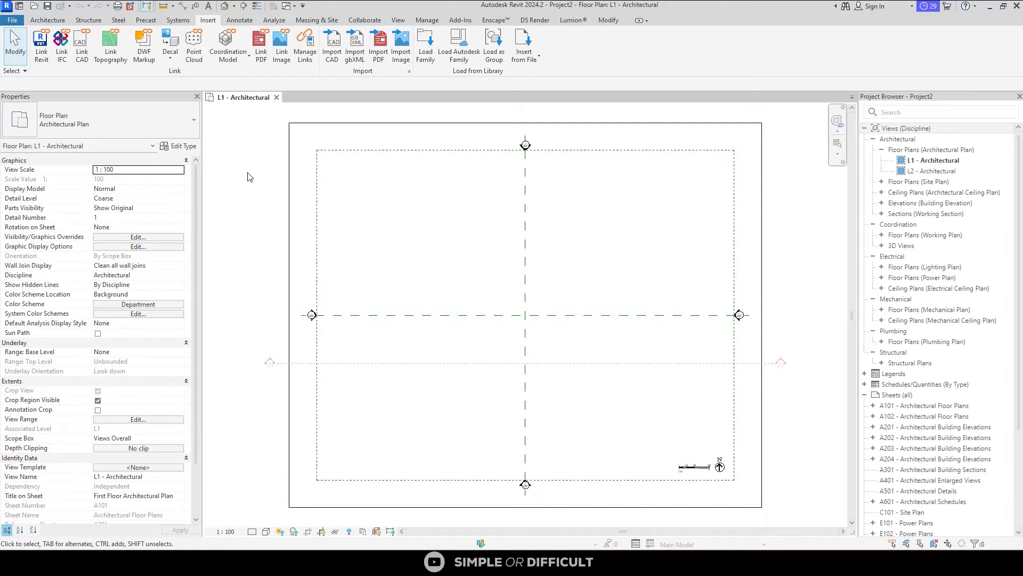
pyautogui.click(82, 48)
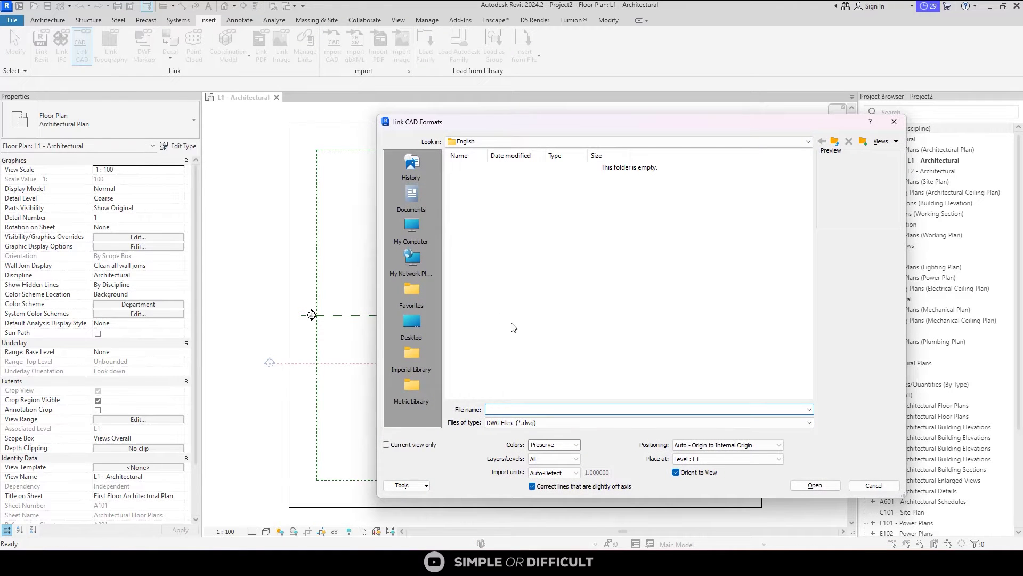
pyautogui.click(411, 204)
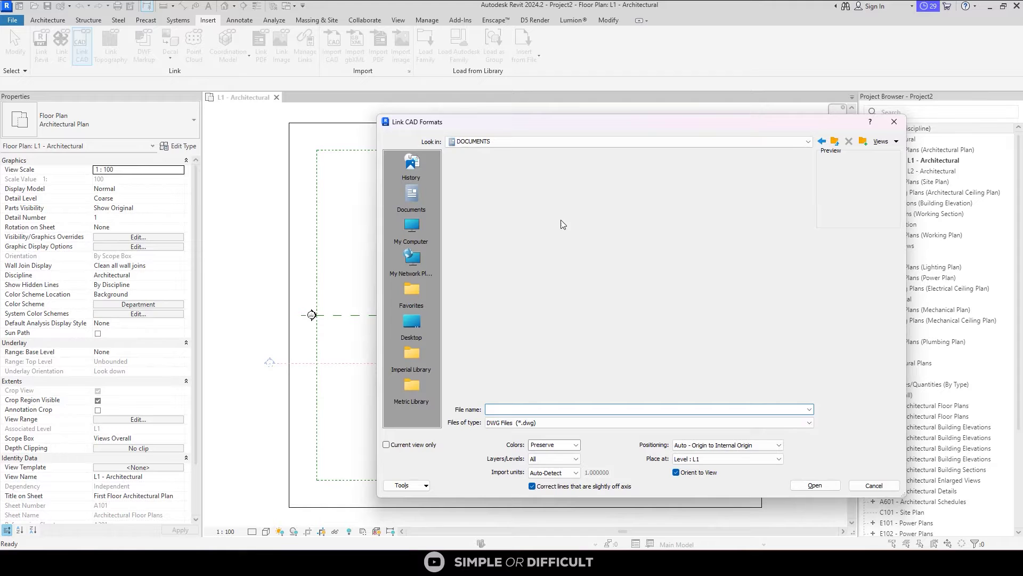
pyautogui.doubleClick(629, 215)
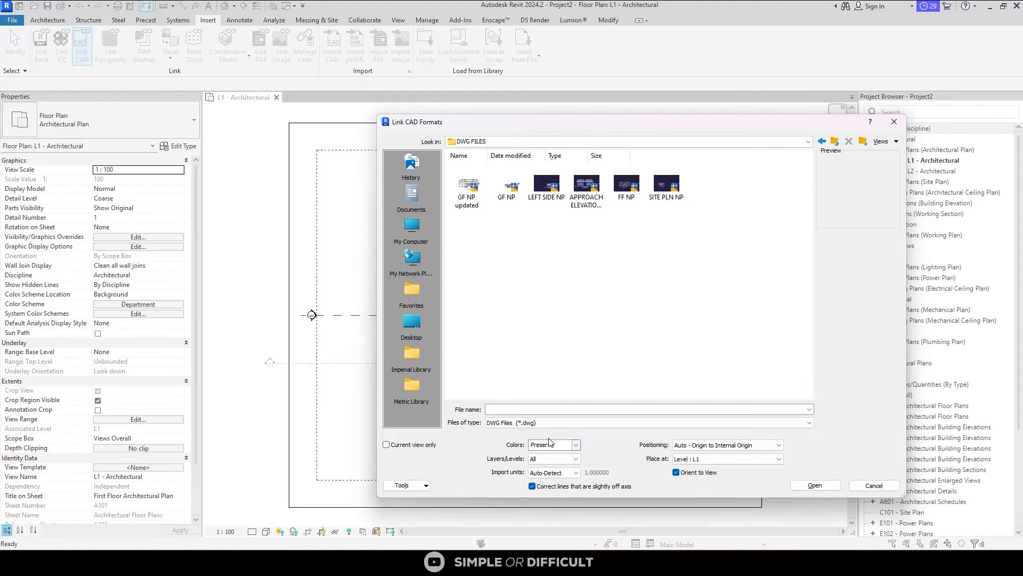
pyautogui.click(533, 422)
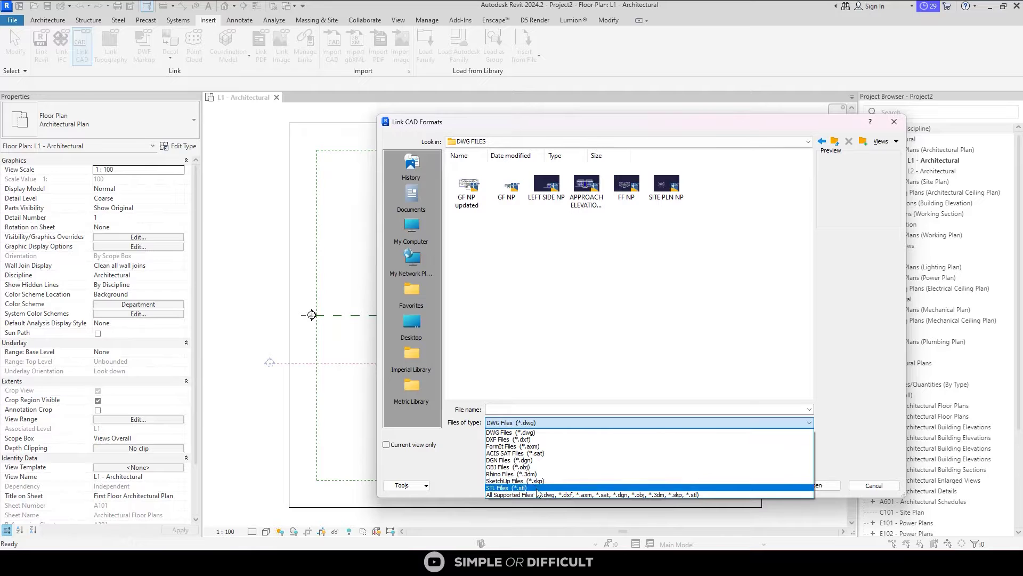
pyautogui.click(520, 433)
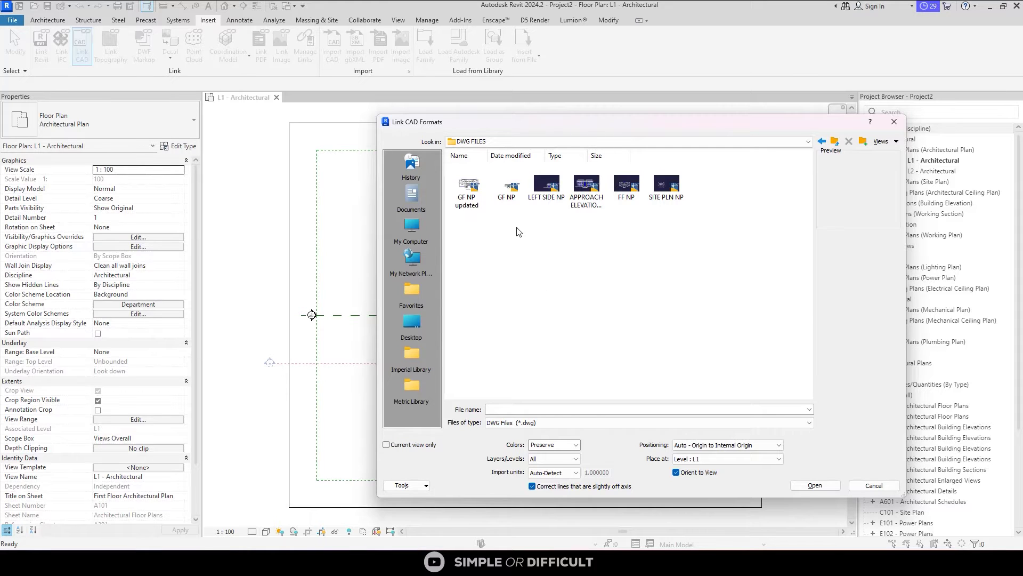
pyautogui.click(513, 202)
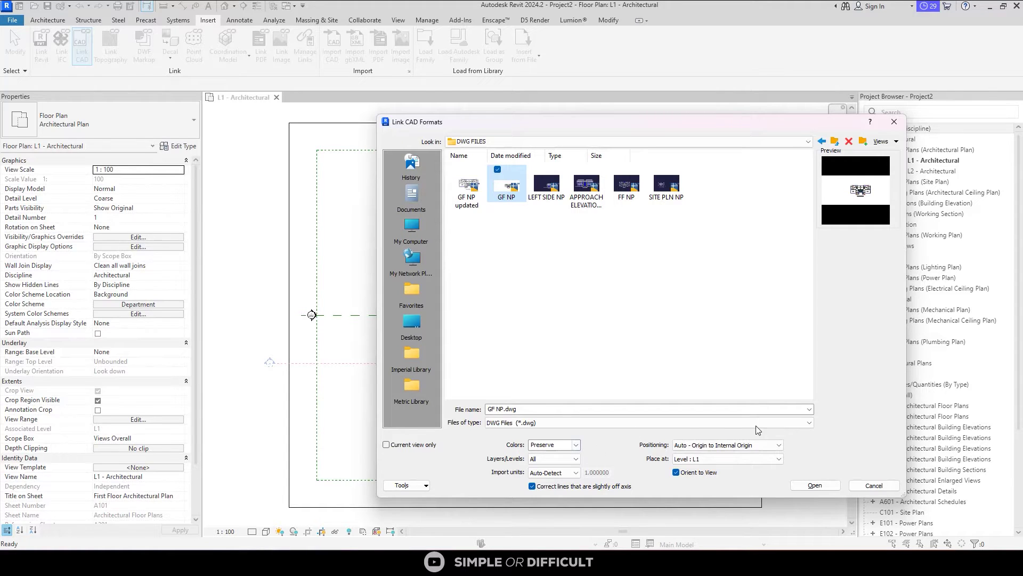
pyautogui.click(817, 486)
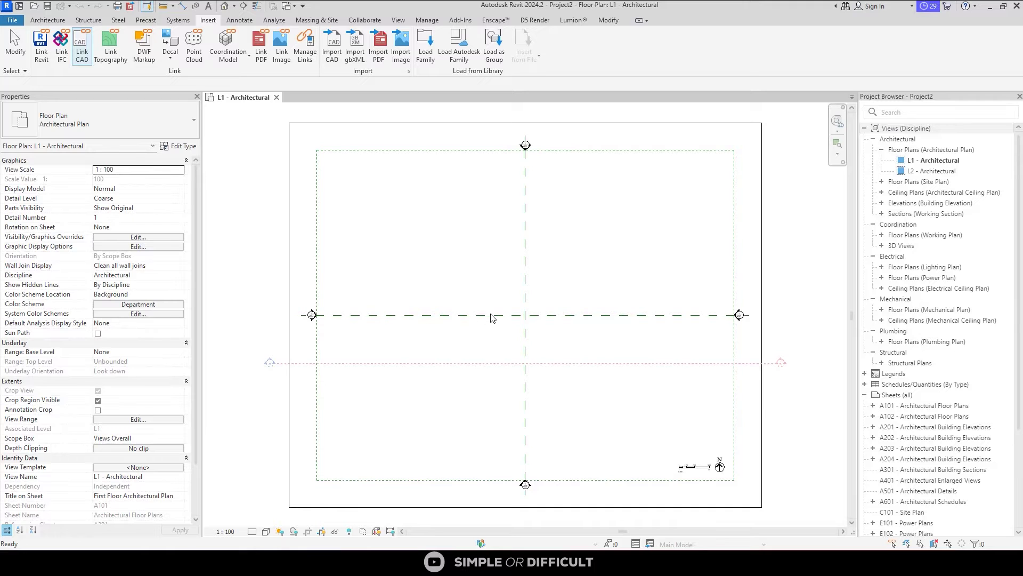
# Examine how the linked ground floor plan sits against the crossing reference planes at the living room corner.
pyautogui.scroll(6, 561, 303)
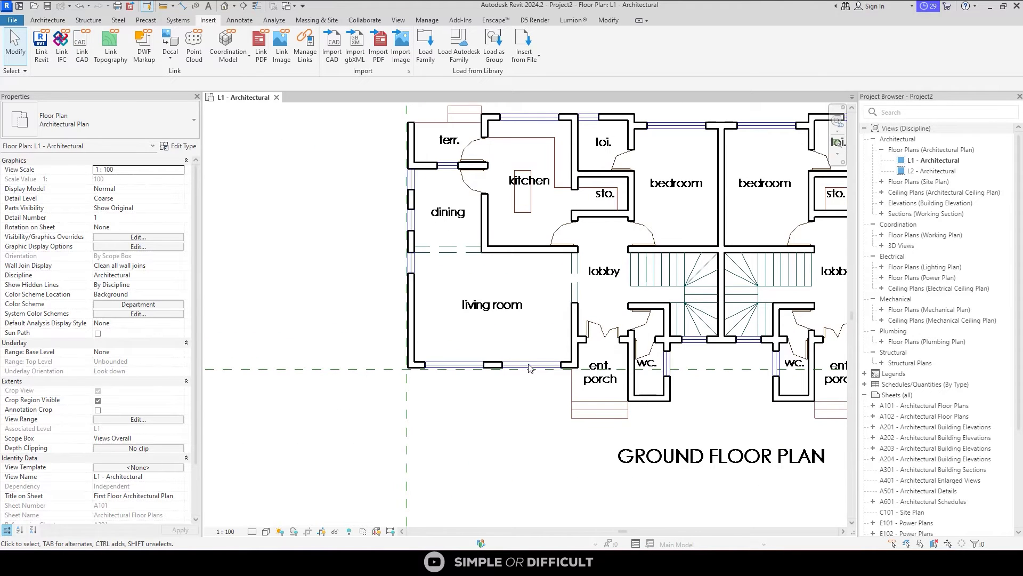
pyautogui.moveTo(382, 418); pyautogui.dragTo(402, 392, button='middle')
pyautogui.scroll(-2, 403, 392)
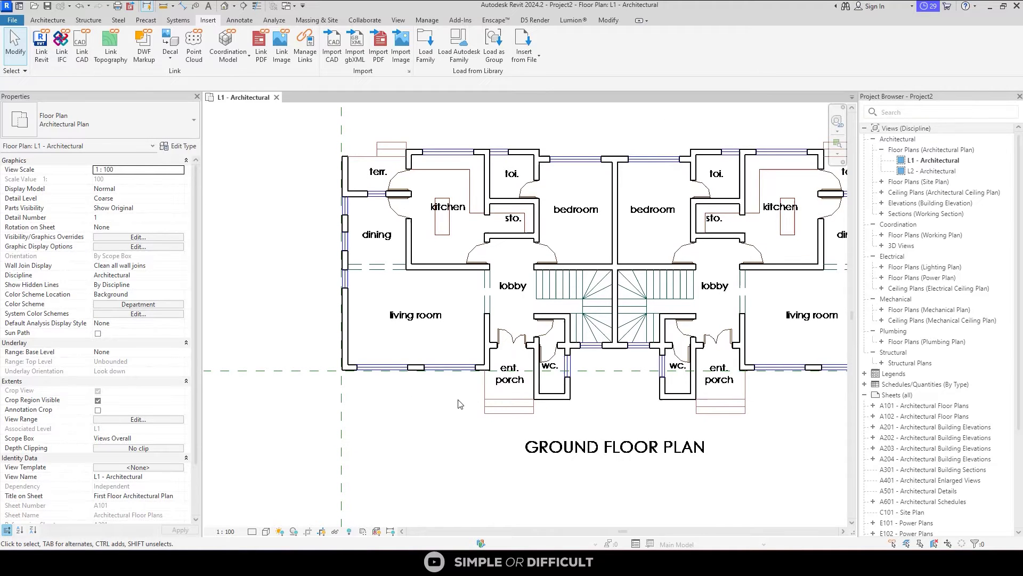
pyautogui.scroll(-2, 505, 338)
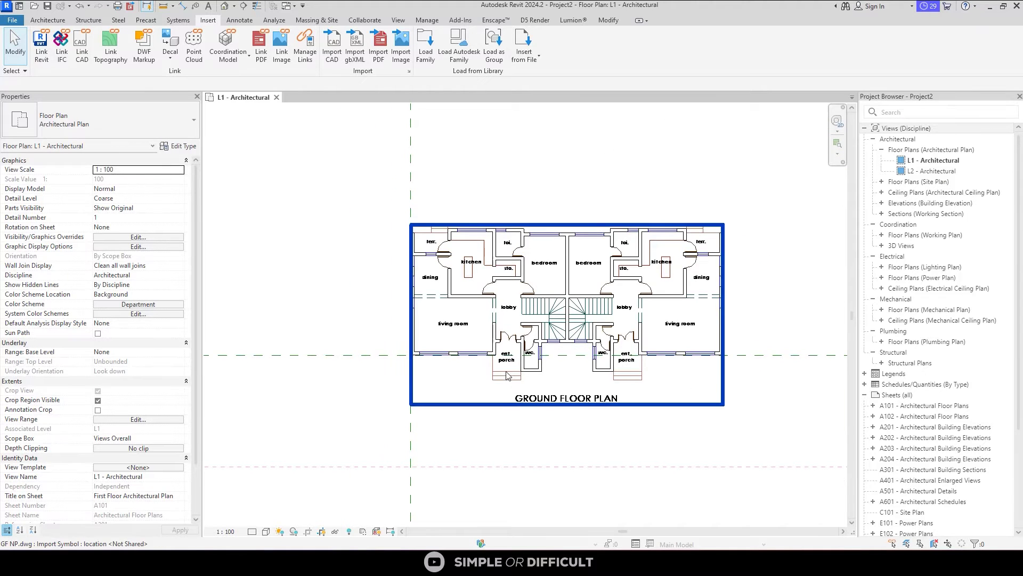
pyautogui.scroll(3, 505, 339)
pyautogui.scroll(2, 384, 330)
pyautogui.scroll(-4, 464, 222)
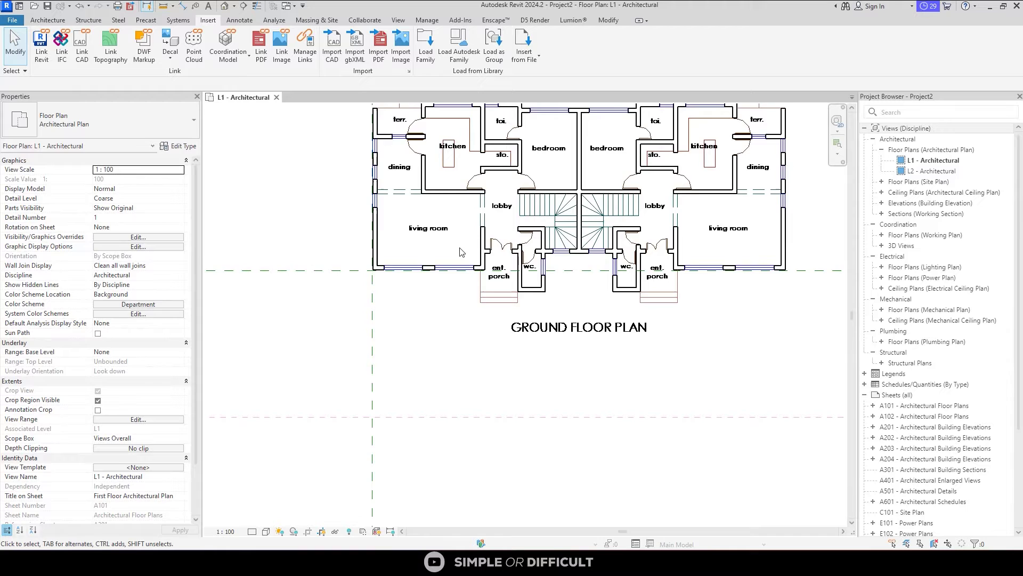
pyautogui.scroll(2, 460, 246)
pyautogui.scroll(5, 366, 334)
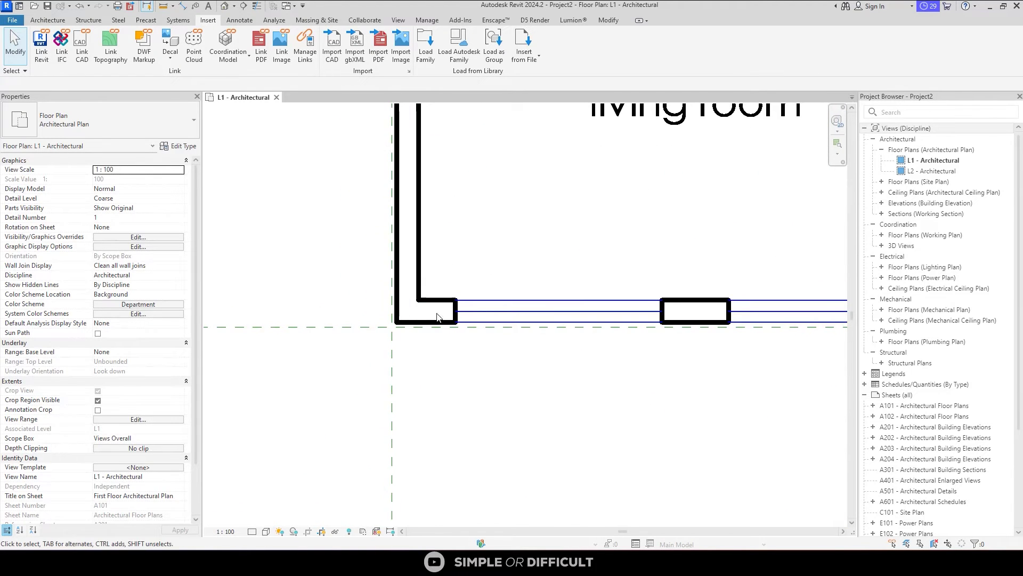
pyautogui.press('z')
pyautogui.press('f')
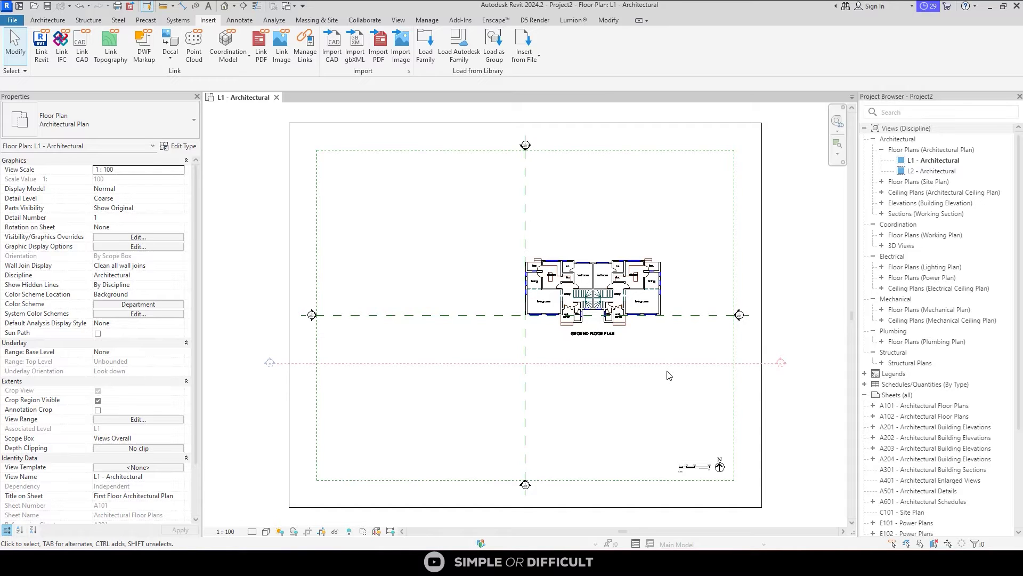
# Reveal hidden elements to check the linked plan's corner against the project origin, and leave the reveal mode.
pyautogui.click(349, 532)
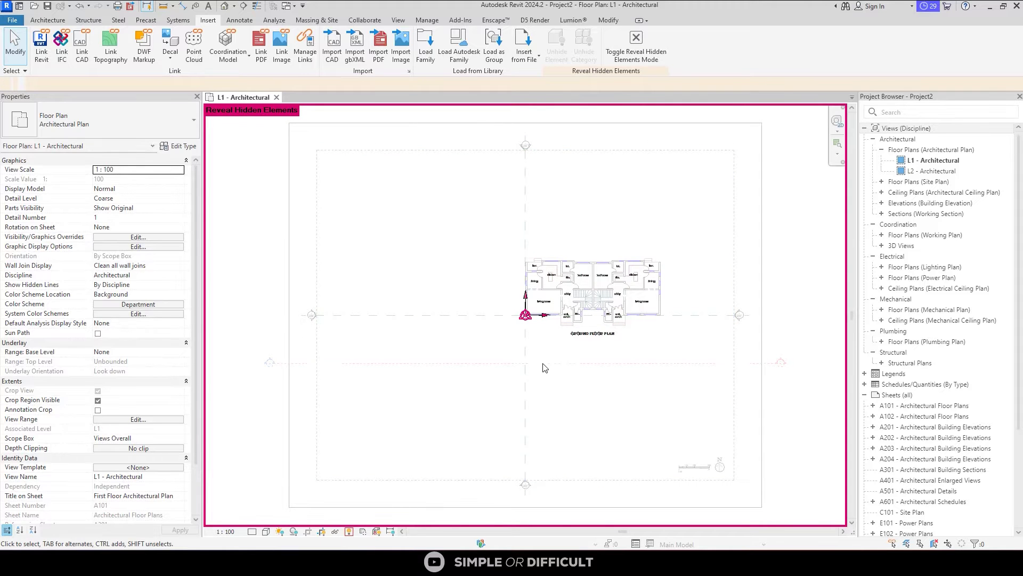
pyautogui.scroll(8, 539, 320)
pyautogui.scroll(2, 536, 318)
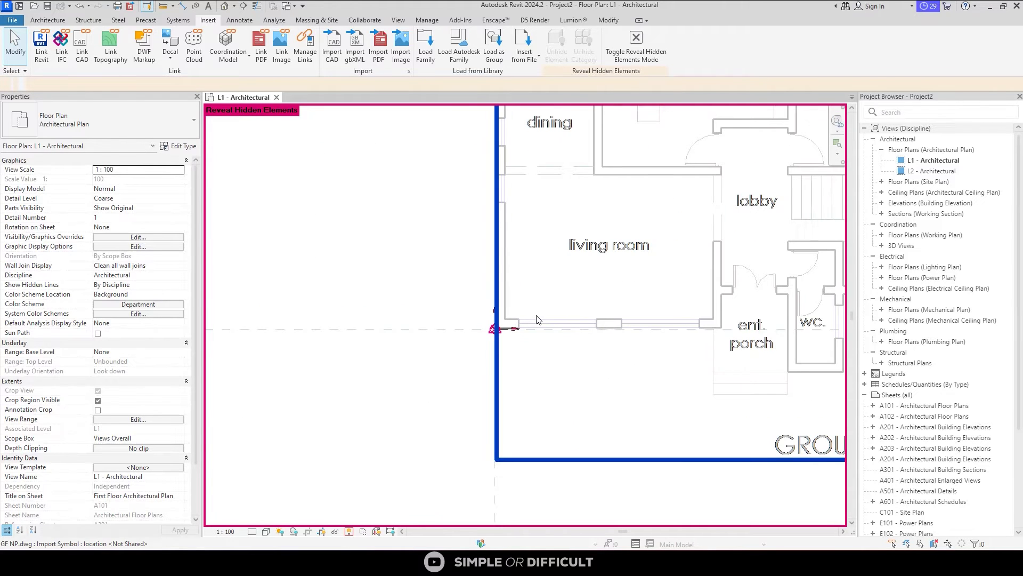
pyautogui.moveTo(582, 338); pyautogui.dragTo(519, 354, button='middle')
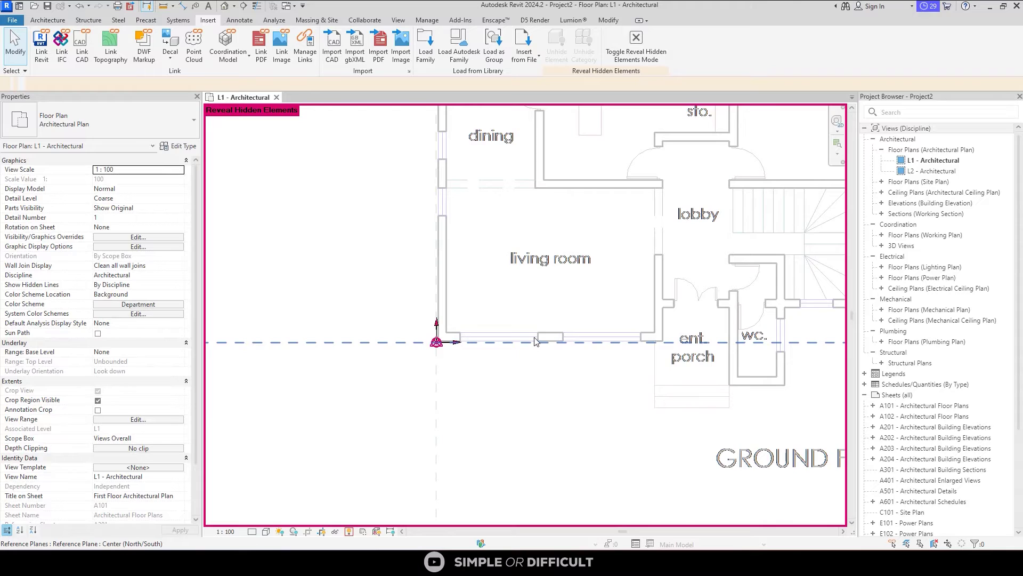
pyautogui.moveTo(609, 342); pyautogui.dragTo(663, 308, button='middle')
pyautogui.scroll(2, 490, 312)
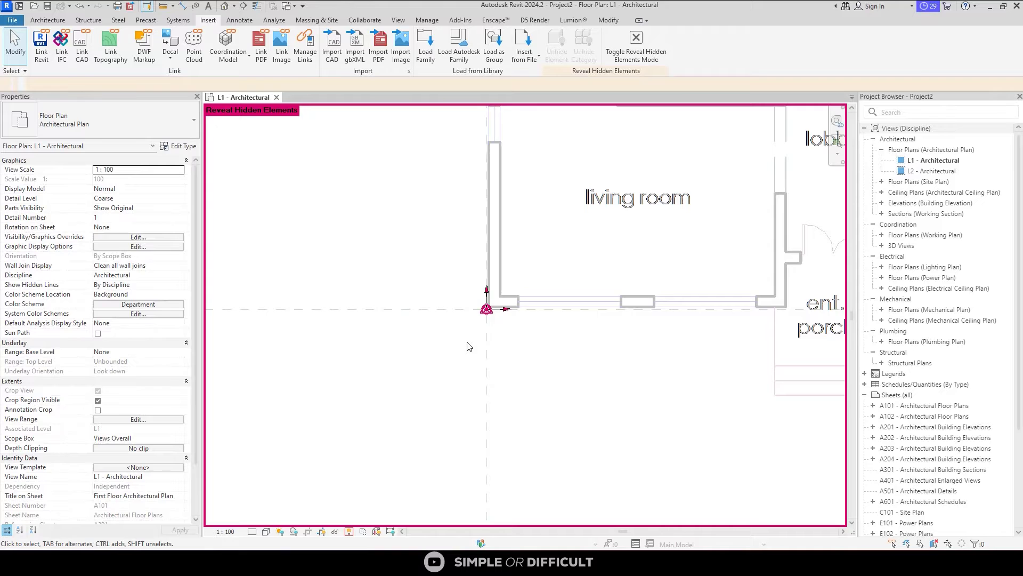
pyautogui.scroll(-3, 468, 346)
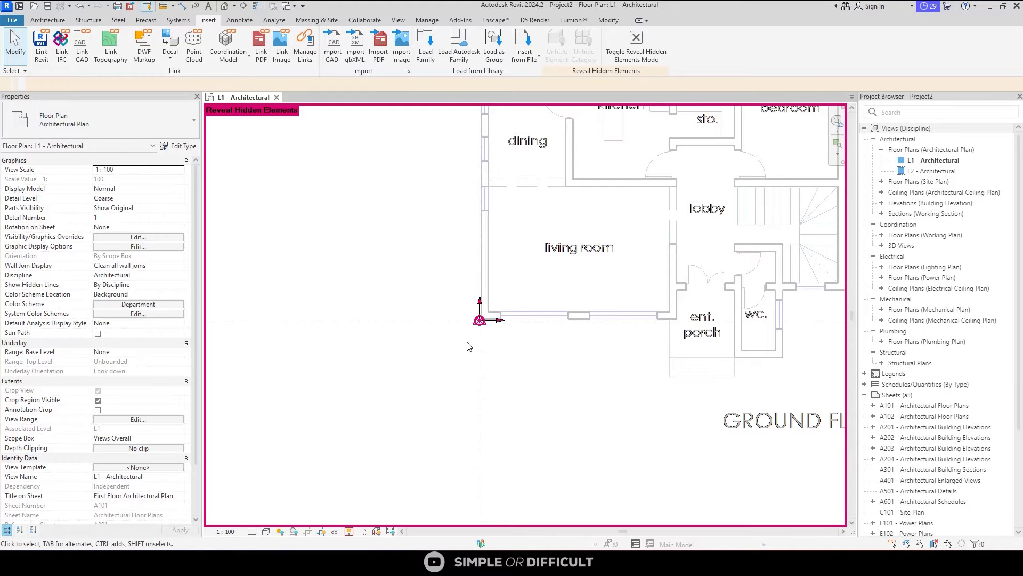
pyautogui.moveTo(477, 327); pyautogui.dragTo(387, 392, button='middle')
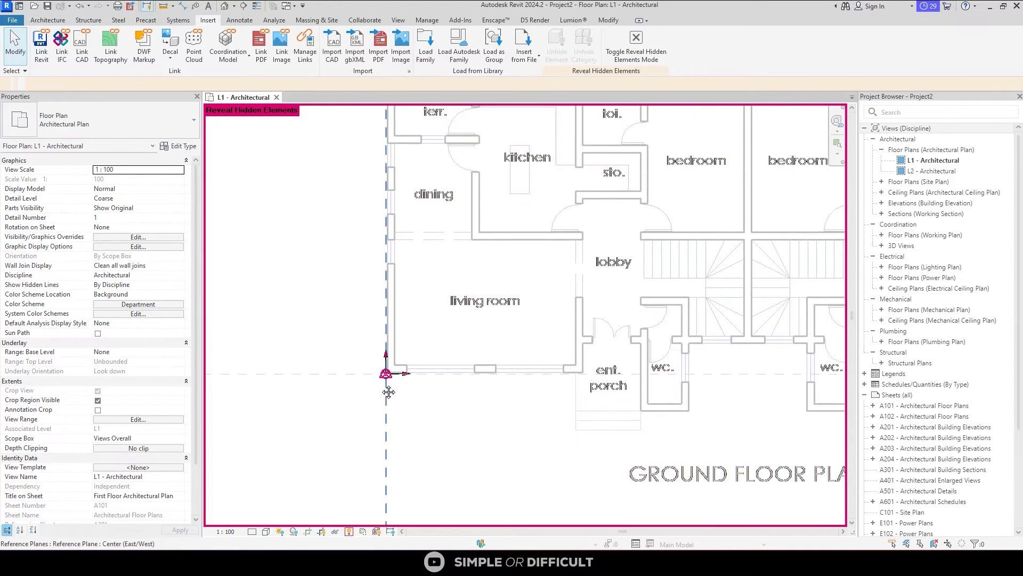
pyautogui.scroll(-2, 381, 388)
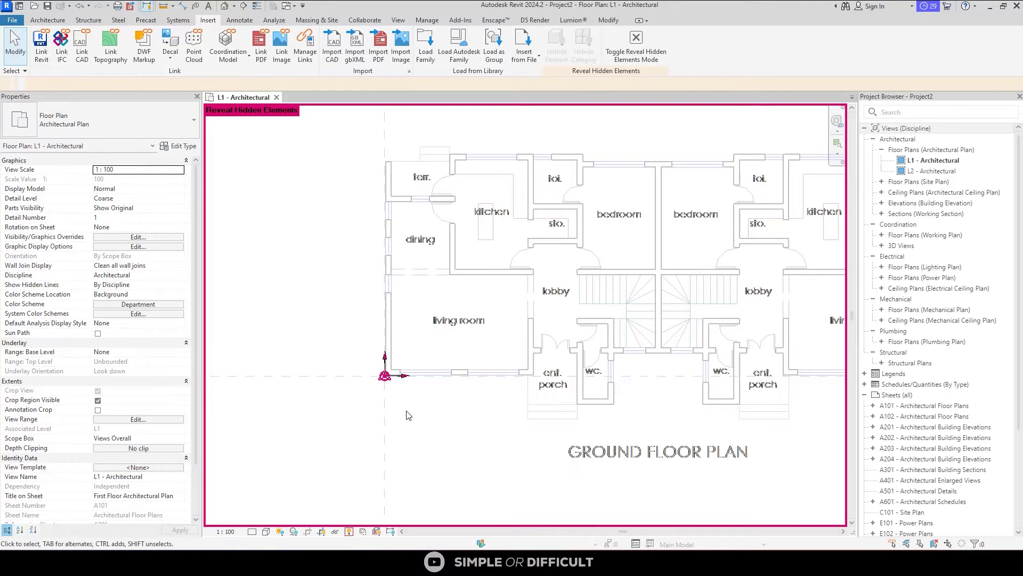
pyautogui.click(349, 532)
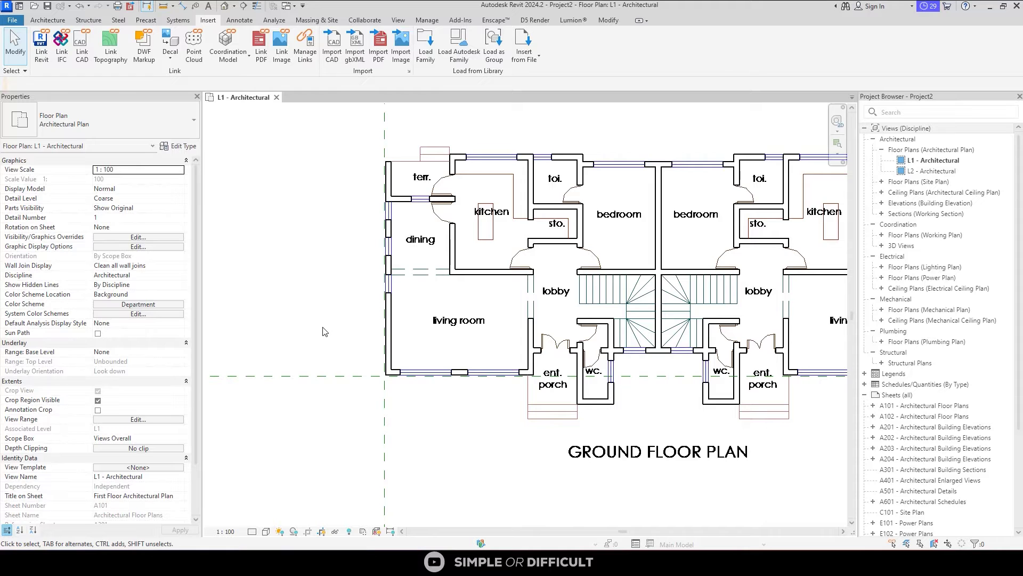
# Open the L1 - Working floor plan under Coordination and check the linked drawing in it.
pyautogui.scroll(6, 584, 399)
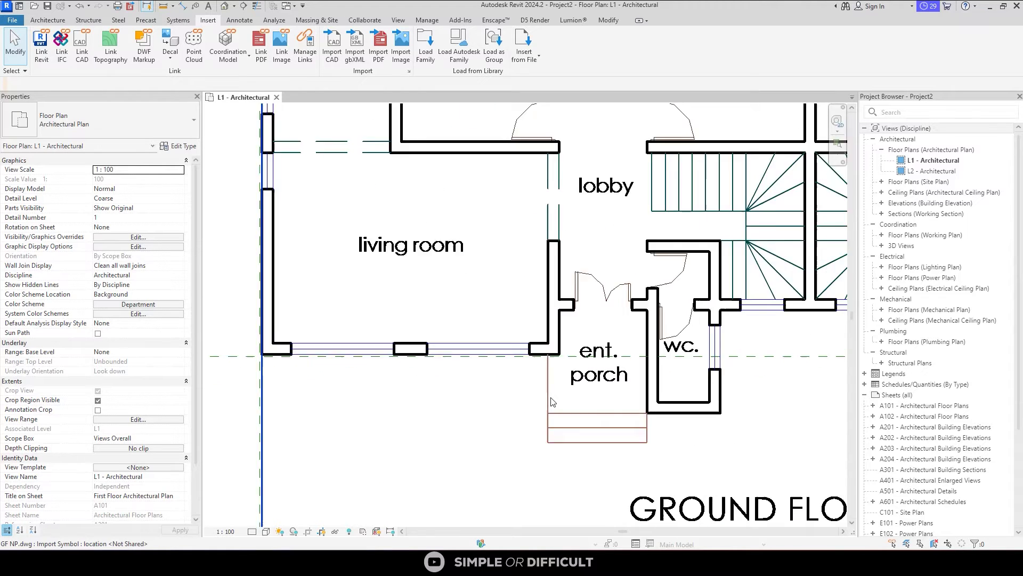
pyautogui.scroll(-6, 392, 338)
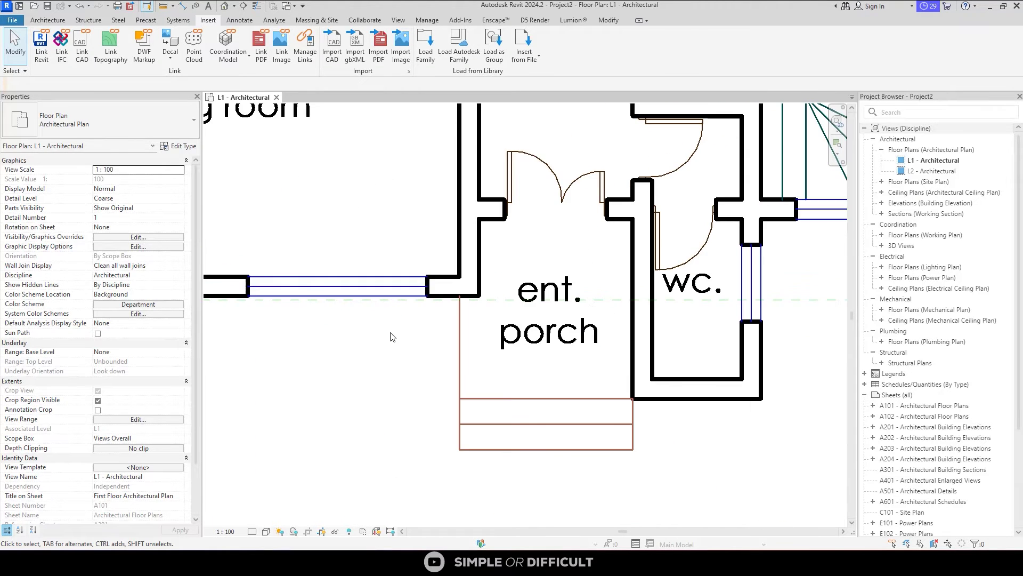
pyautogui.scroll(-3, 393, 338)
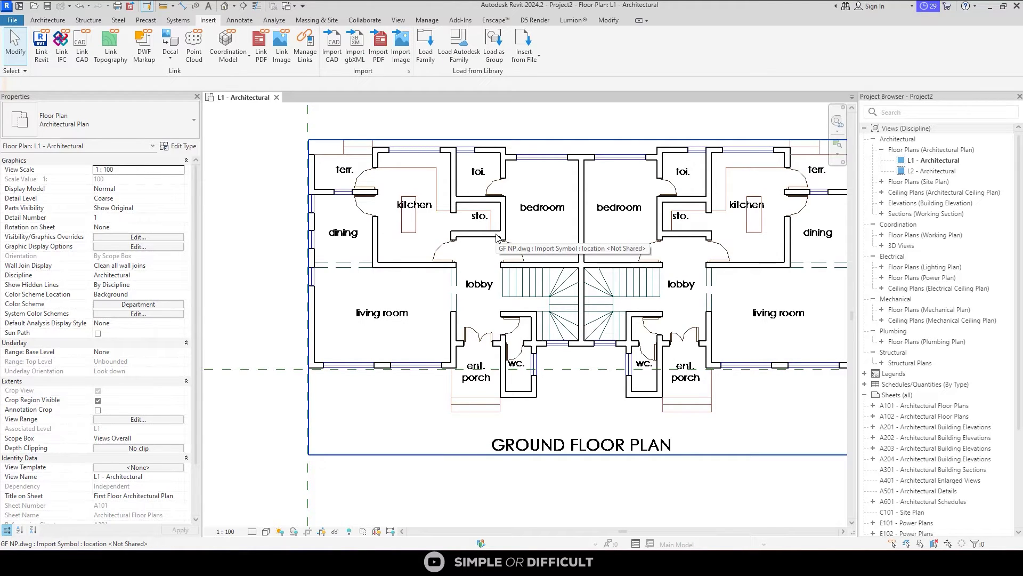
pyautogui.click(891, 228)
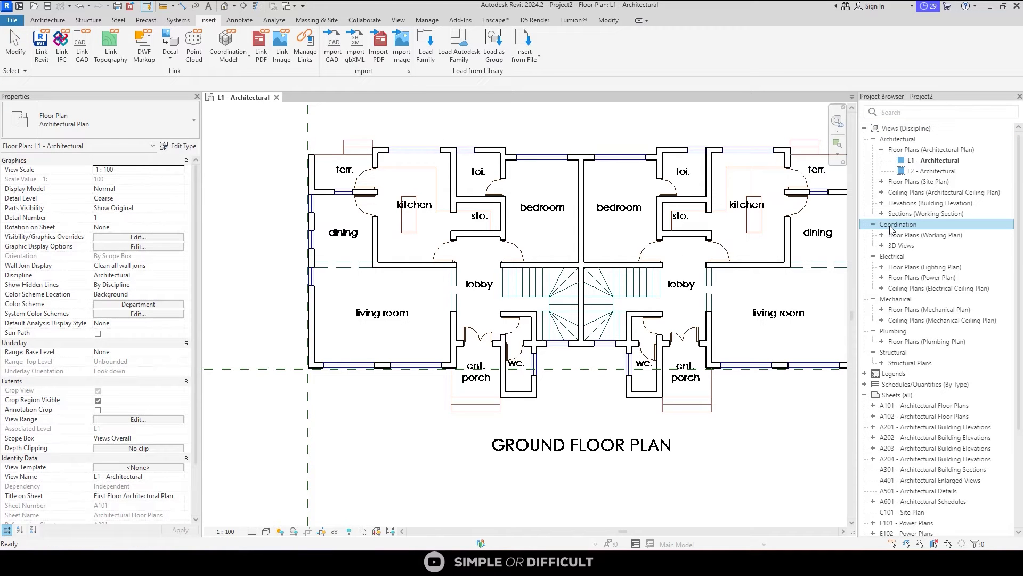
pyautogui.doubleClick(893, 234)
pyautogui.doubleClick(894, 245)
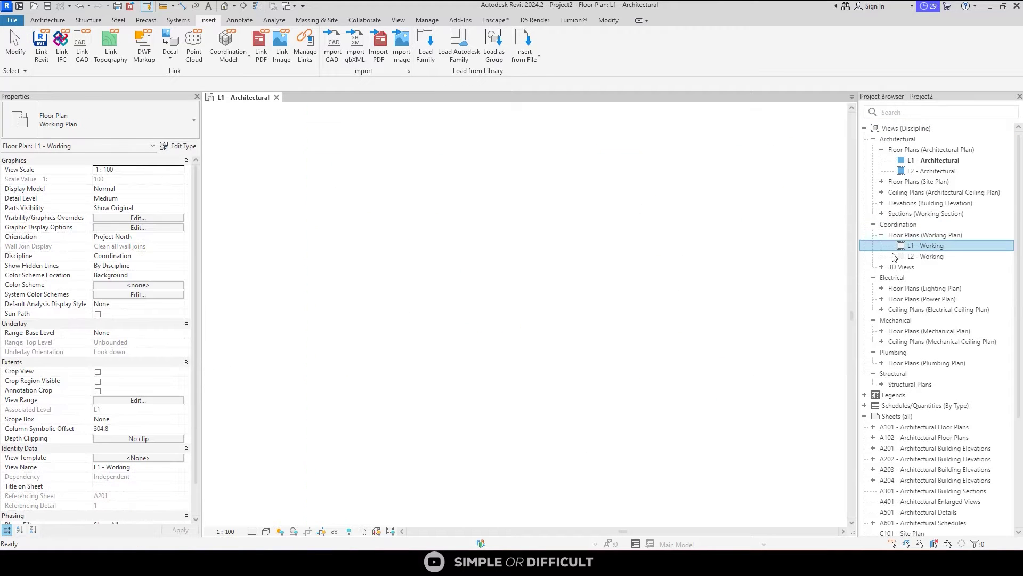
pyautogui.scroll(-3, 493, 327)
pyautogui.moveTo(493, 328); pyautogui.dragTo(507, 325, button='middle')
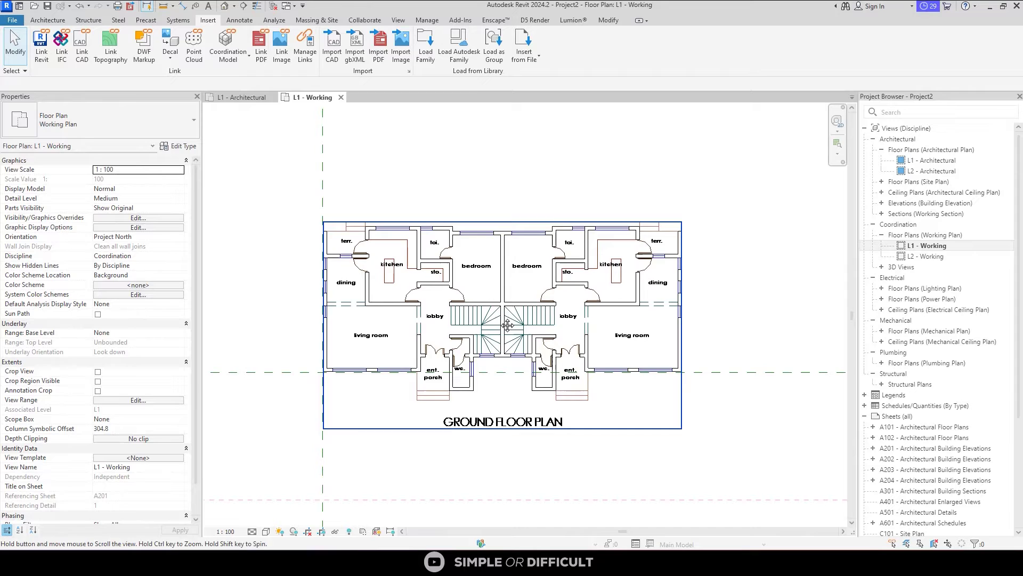
pyautogui.scroll(1, 490, 318)
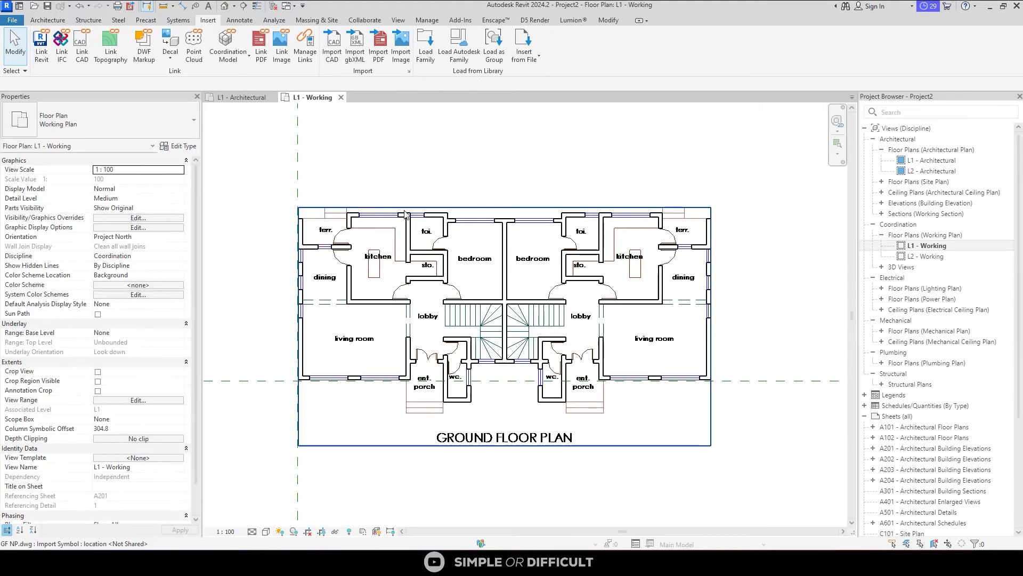
# Open the default 3D view, inspect the linked CAD plan from different angles, and close the view.
pyautogui.click(224, 9)
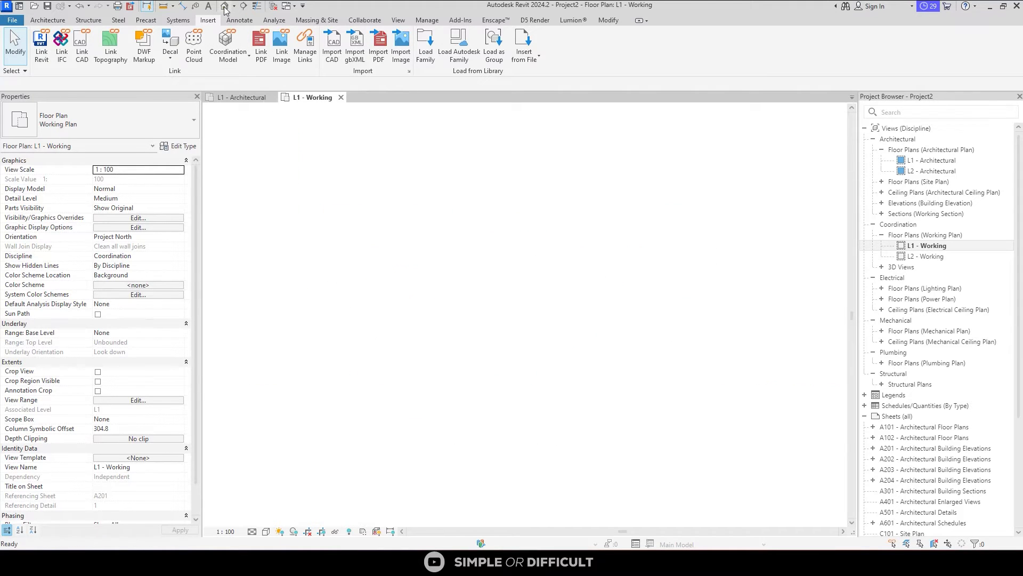
pyautogui.scroll(5, 586, 373)
pyautogui.scroll(-3, 630, 394)
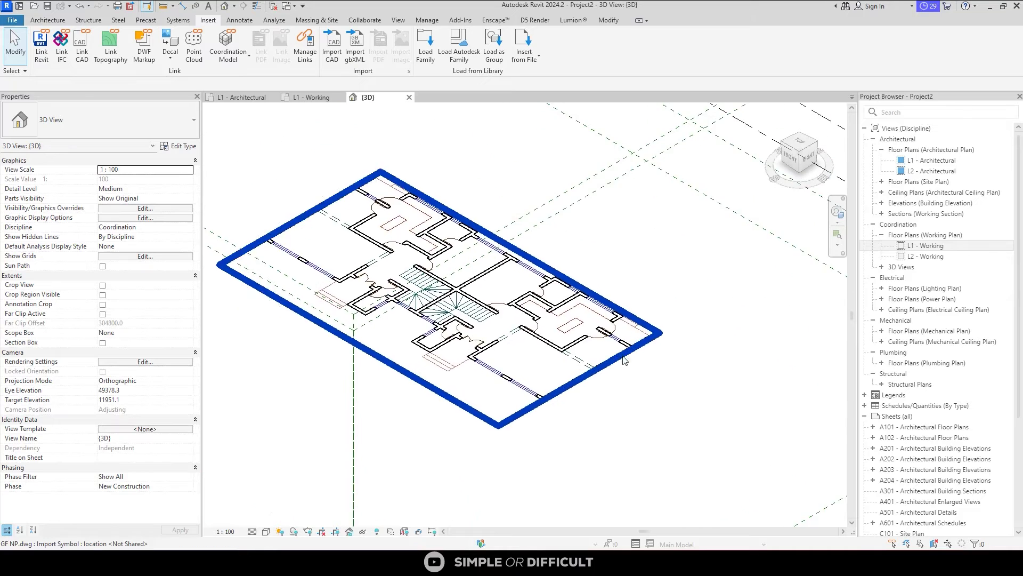
pyautogui.moveTo(630, 391); pyautogui.dragTo(616, 413, button='middle')
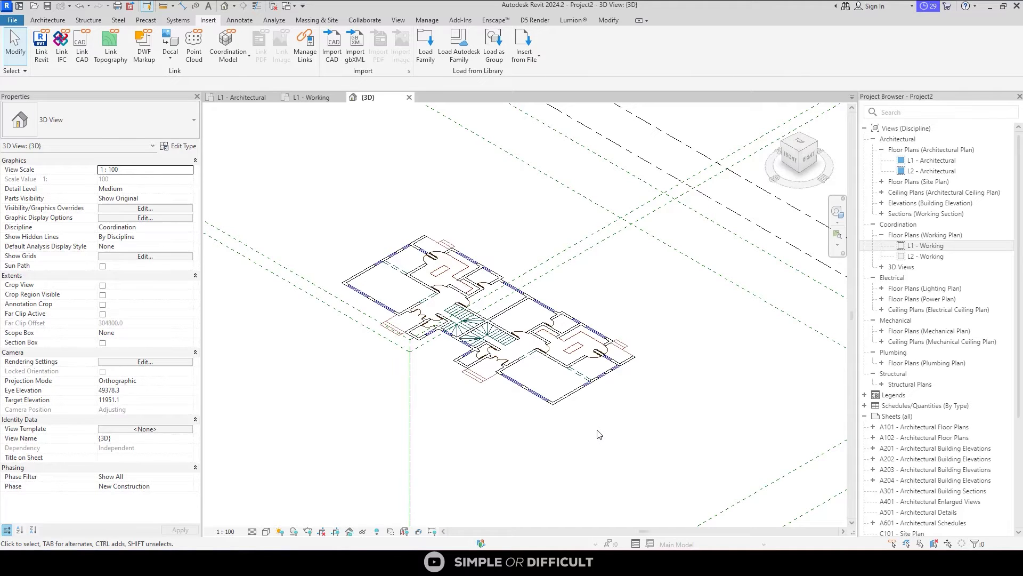
pyautogui.scroll(5, 566, 410)
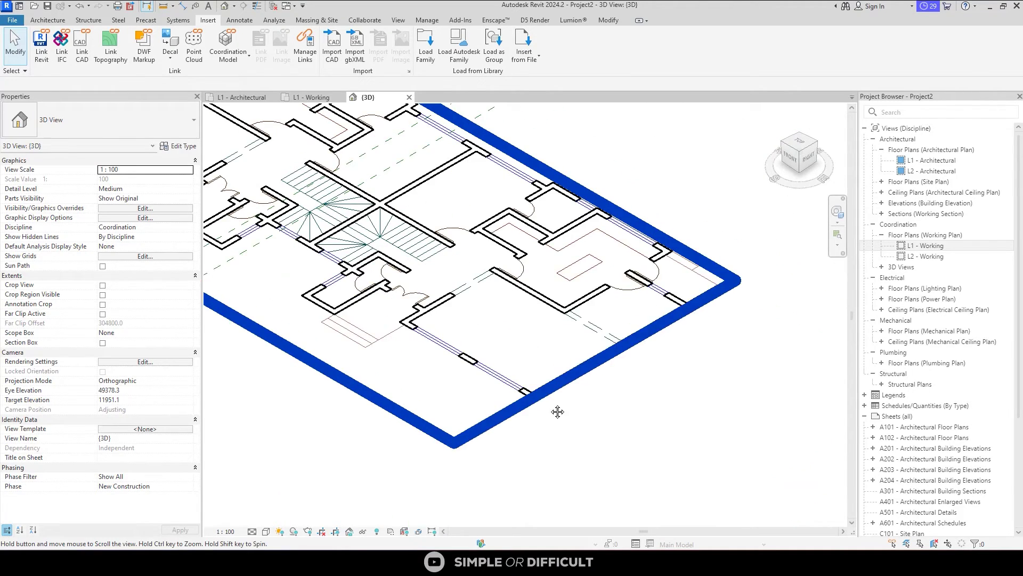
pyautogui.keyDown('shift'); pyautogui.moveTo(578, 463); pyautogui.dragTo(477, 393, button='middle'); pyautogui.keyUp('shift')
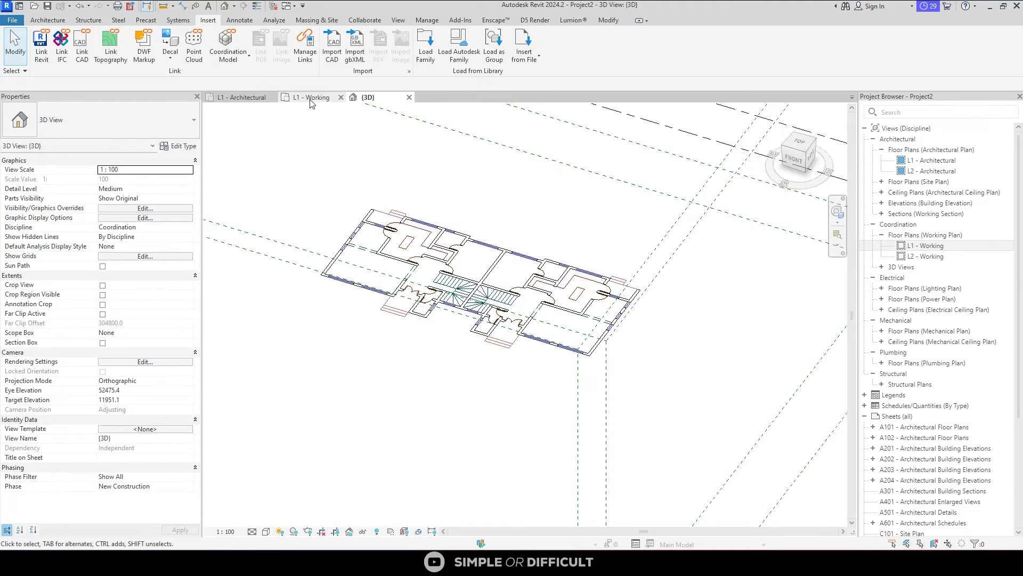
pyautogui.click(409, 97)
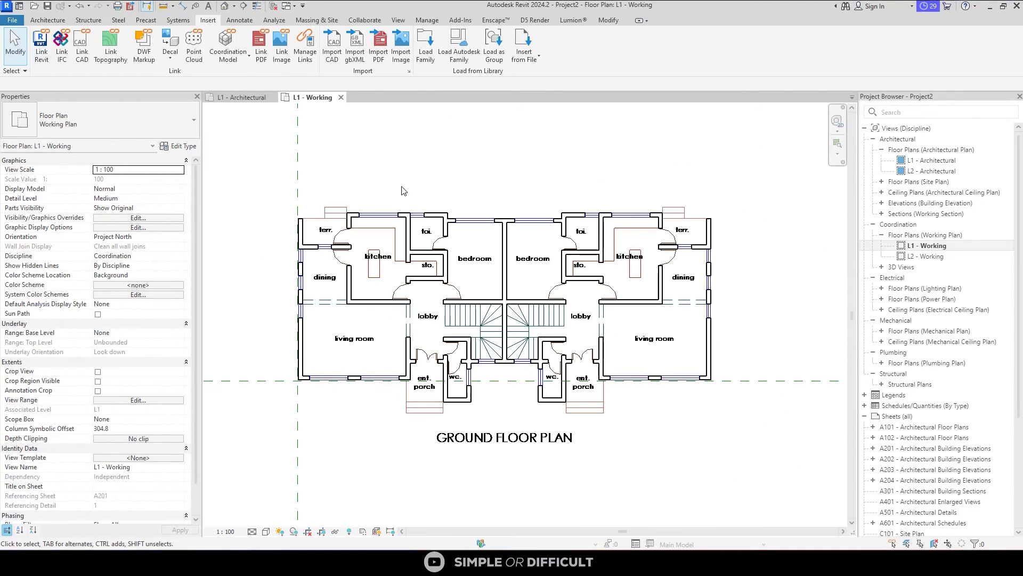
# Undo the recent actions back through the CAD link so the coloured ground floor drawing is removed.
pyautogui.click(88, 6)
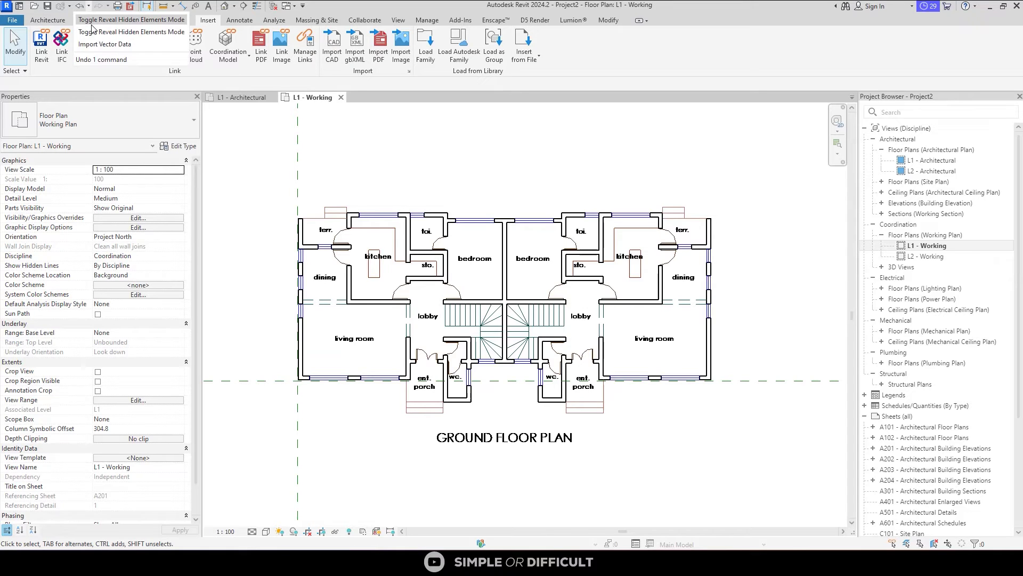
pyautogui.click(104, 45)
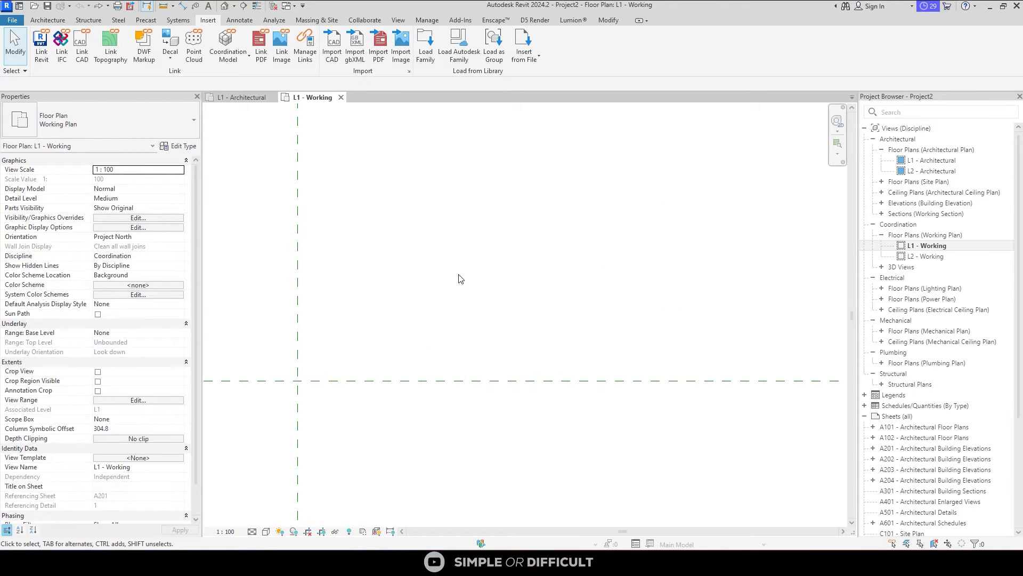
pyautogui.moveTo(460, 279); pyautogui.dragTo(489, 338, button='middle')
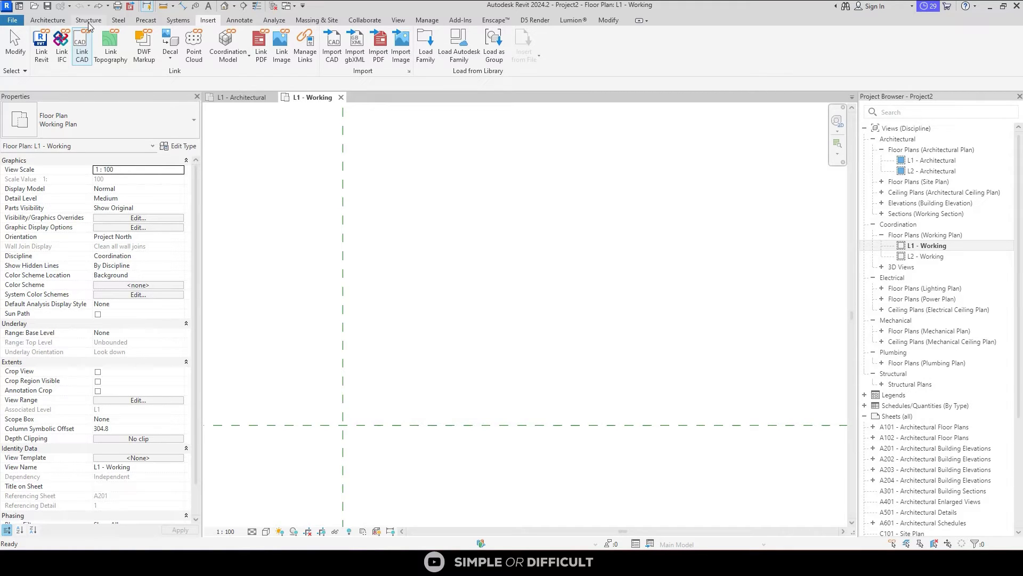
# Link GF NP.dwg in black and white, for the current view only, with Auto - Origin to Internal Origin positioning.
pyautogui.click(82, 44)
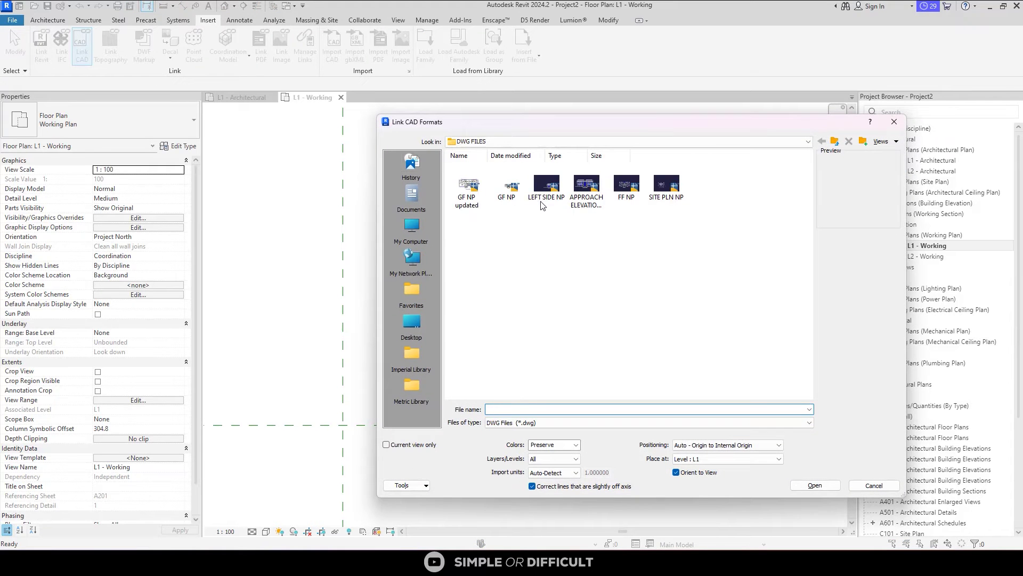
pyautogui.click(507, 193)
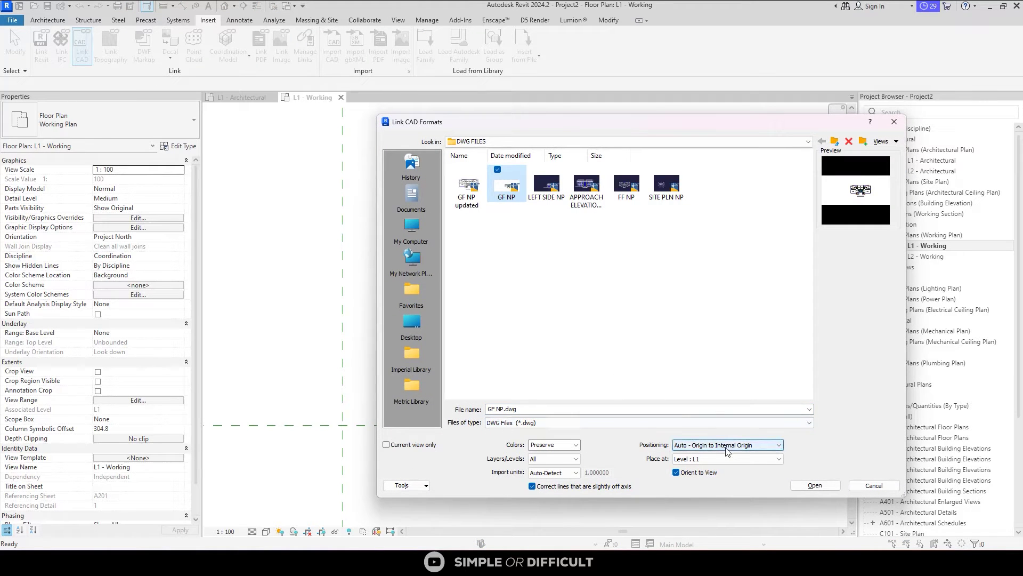
pyautogui.click(576, 446)
pyautogui.click(571, 467)
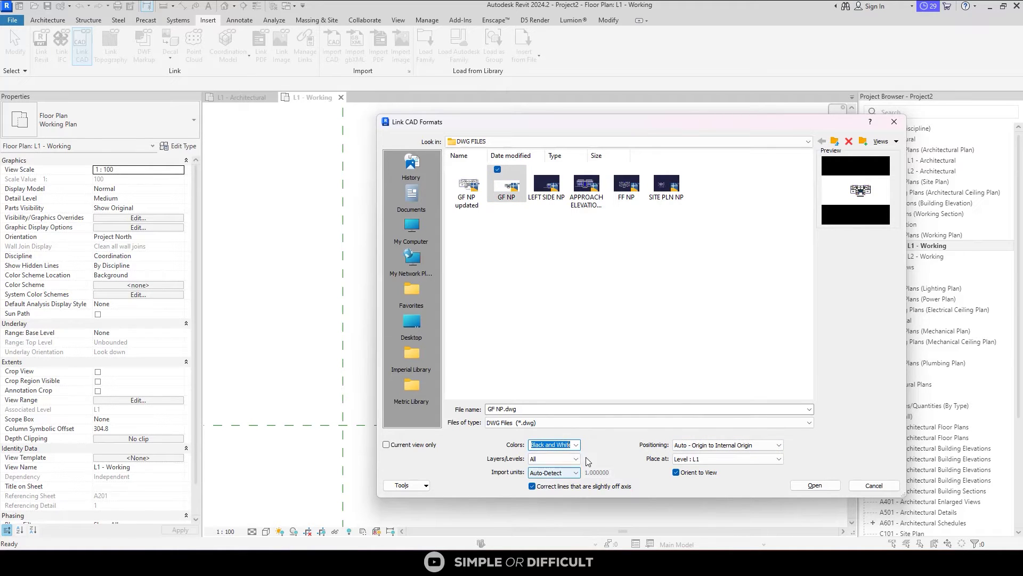
pyautogui.click(431, 447)
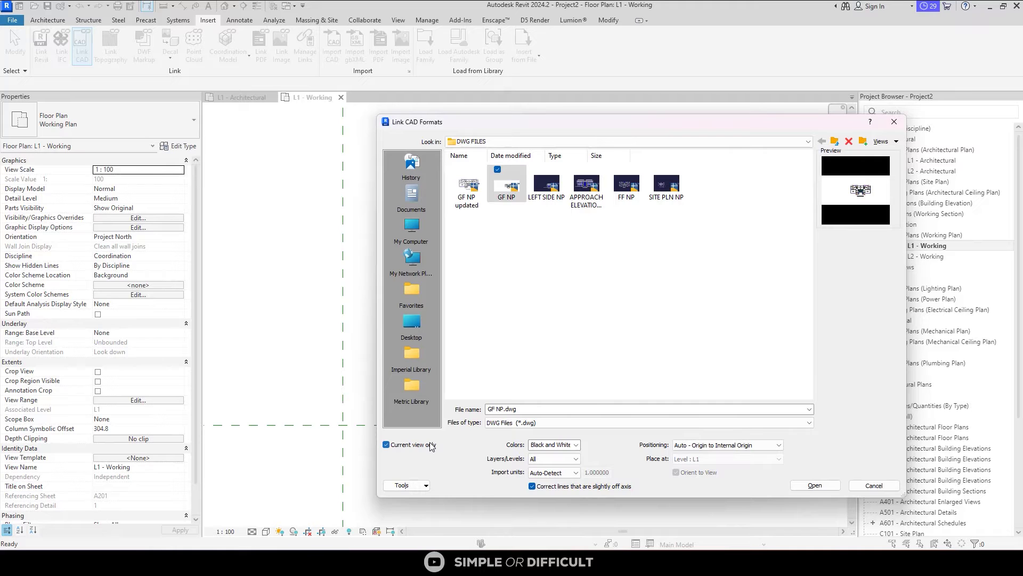
pyautogui.click(815, 485)
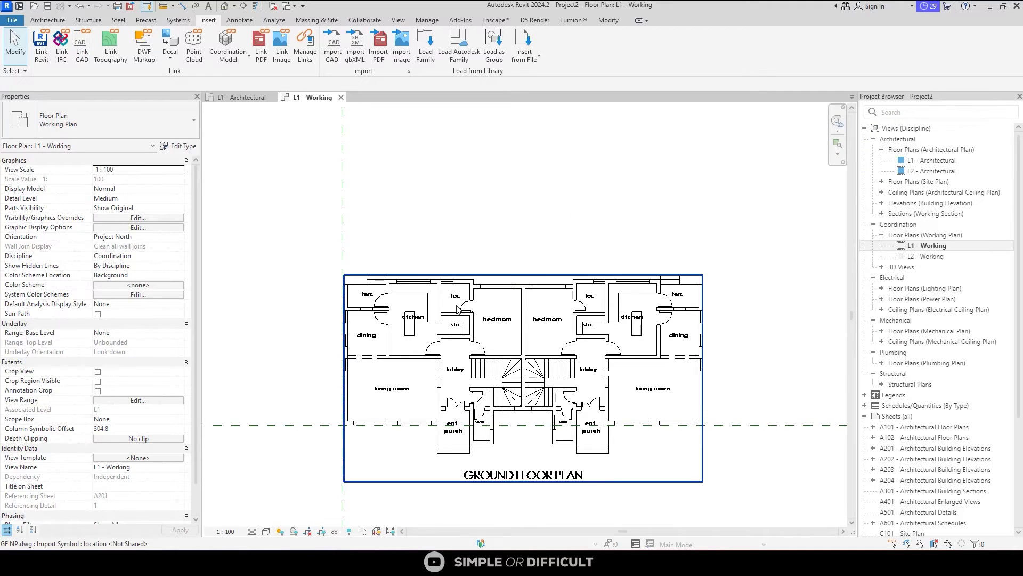
# Examine the relinked ground floor plan and its alignment with the reference planes in L1 - Working.
pyautogui.scroll(4, 345, 358)
pyautogui.scroll(-2, 346, 358)
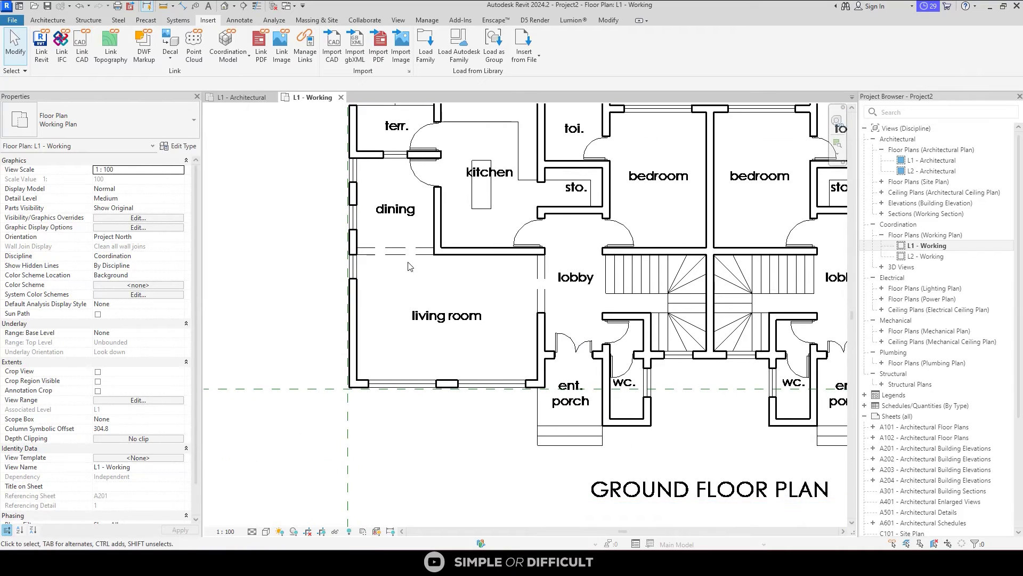
pyautogui.scroll(3, 418, 274)
pyautogui.moveTo(418, 274); pyautogui.dragTo(435, 325, button='middle')
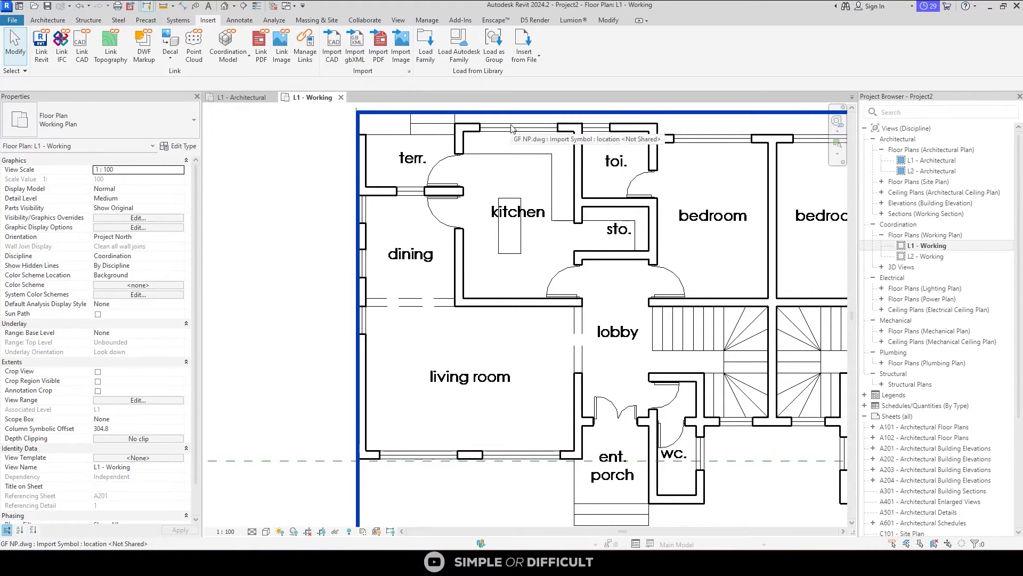
pyautogui.scroll(-5, 489, 141)
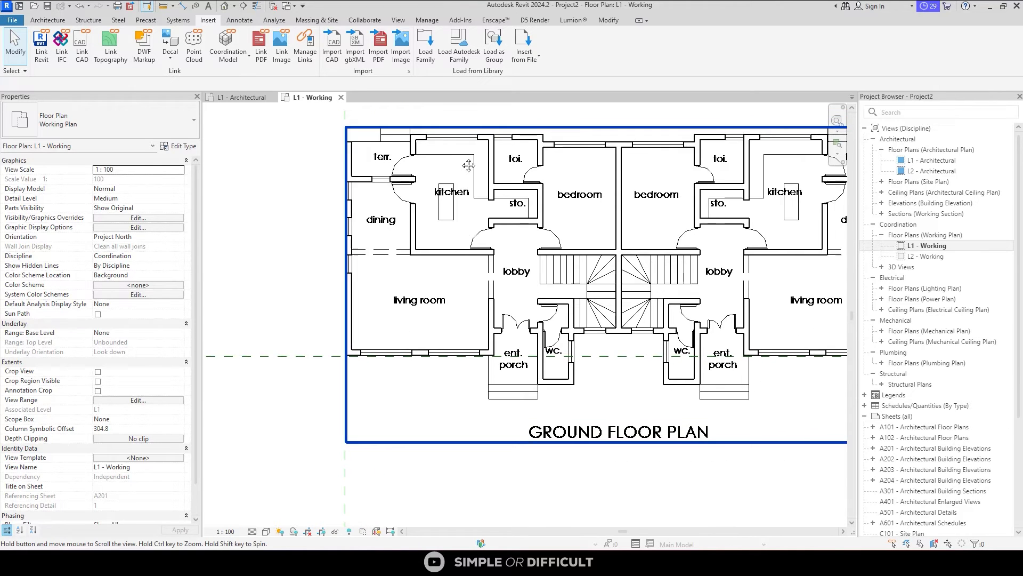
pyautogui.moveTo(500, 204); pyautogui.dragTo(494, 218, button='middle')
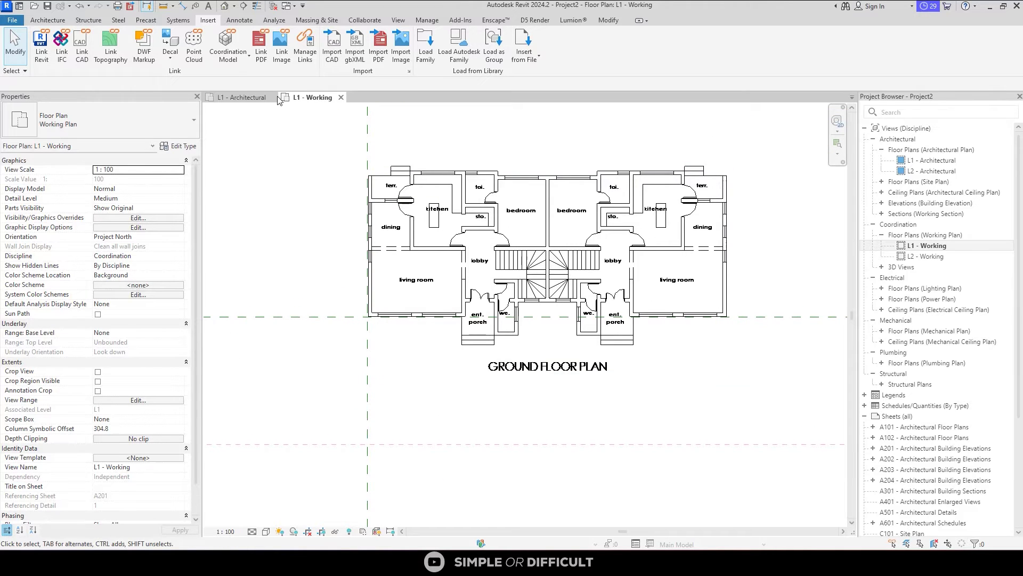
# Check the L1 - Architectural plan and the default 3D view for the linked drawing, and return to L1 - Working.
pyautogui.click(247, 100)
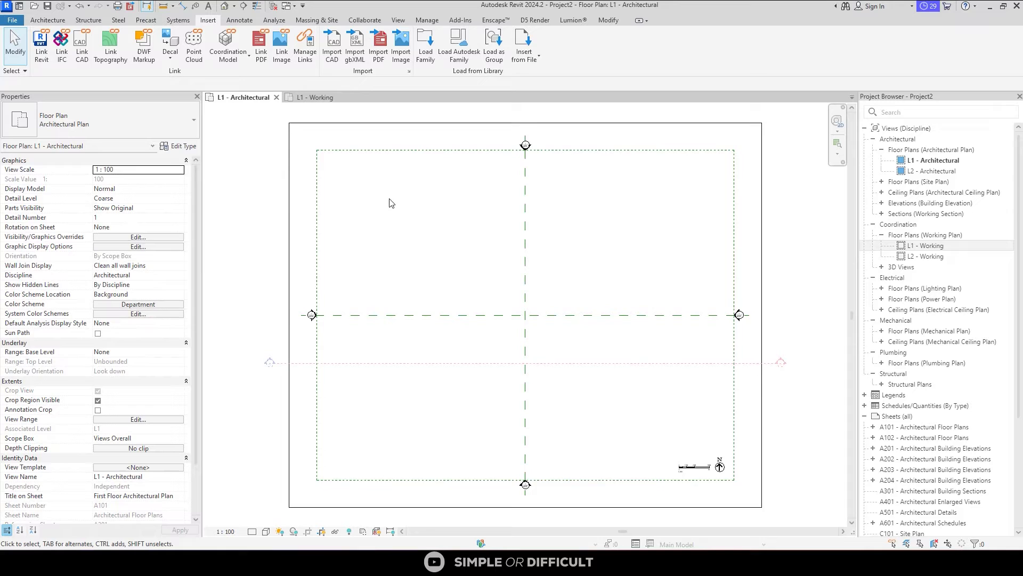
pyautogui.click(226, 6)
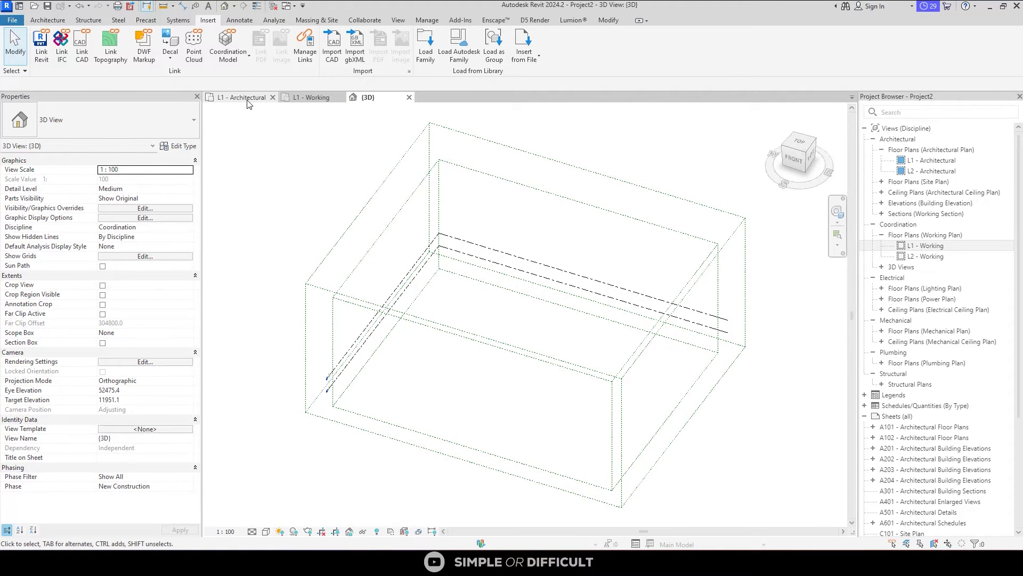
pyautogui.click(313, 98)
pyautogui.scroll(-4, 503, 254)
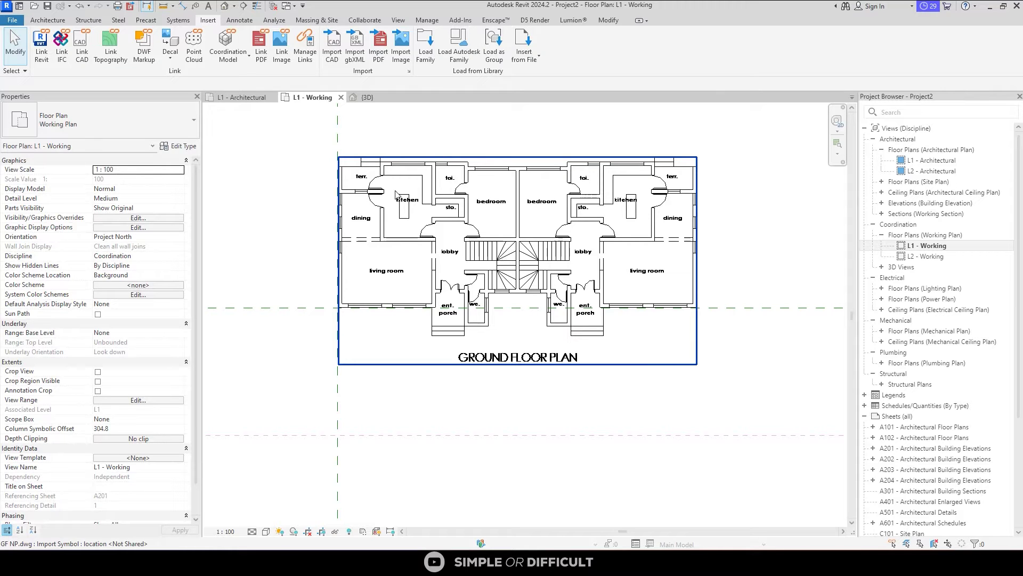
pyautogui.scroll(2, 371, 232)
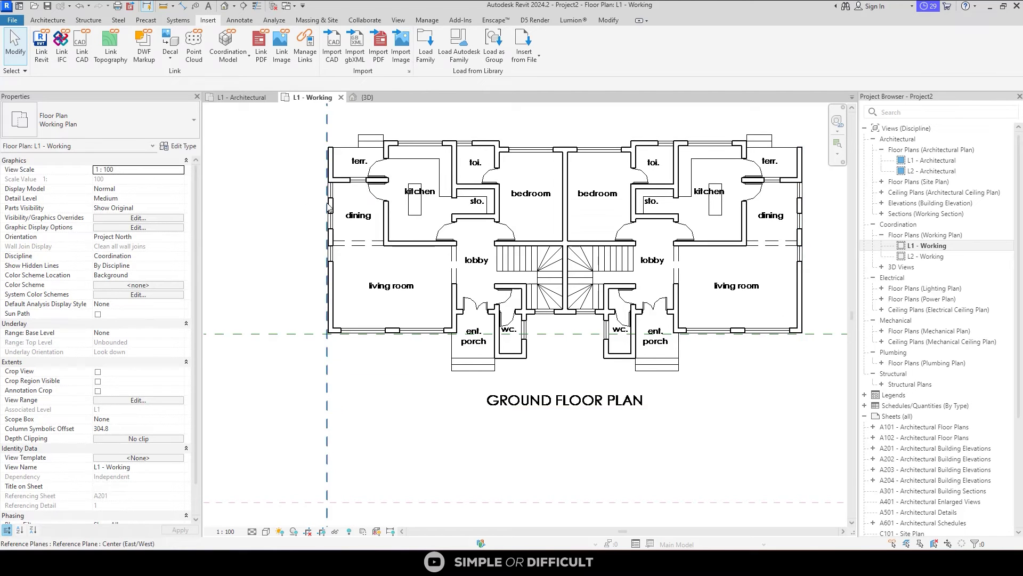
pyautogui.scroll(3, 504, 269)
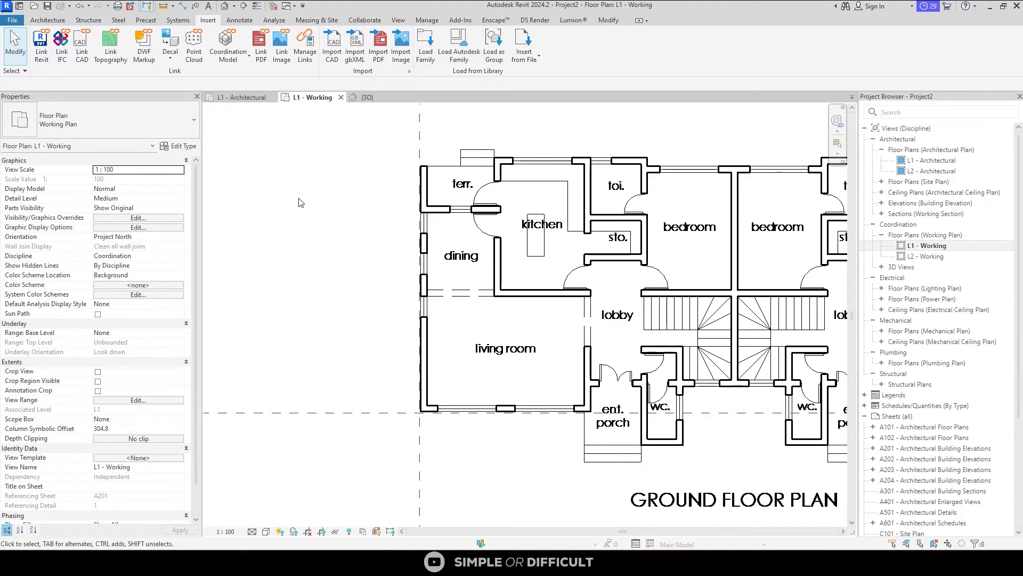
# Start the Wall command and duplicate the Generic - 200mm basic wall type as Generic - 225mm.
pyautogui.click(48, 20)
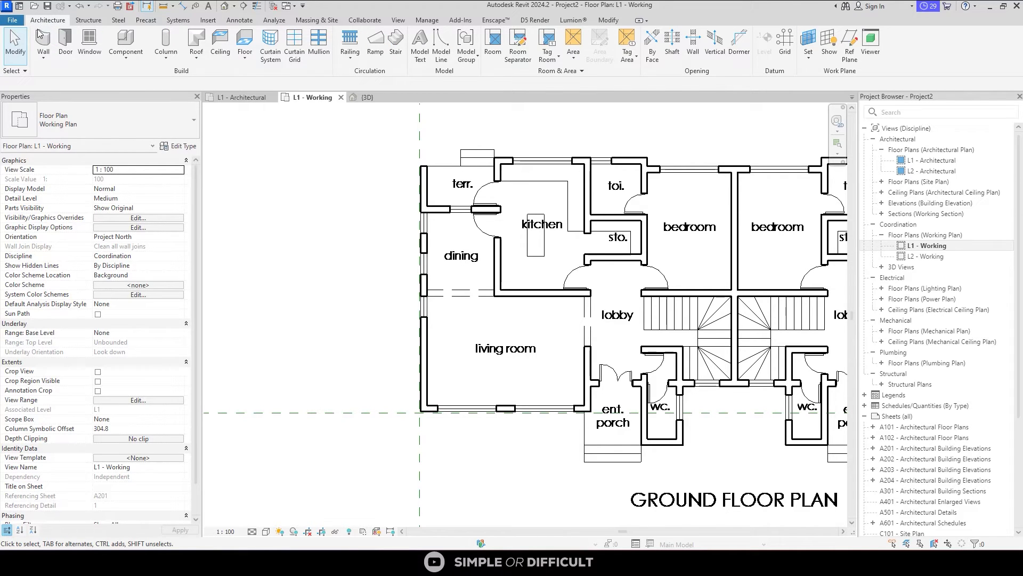
pyautogui.click(40, 38)
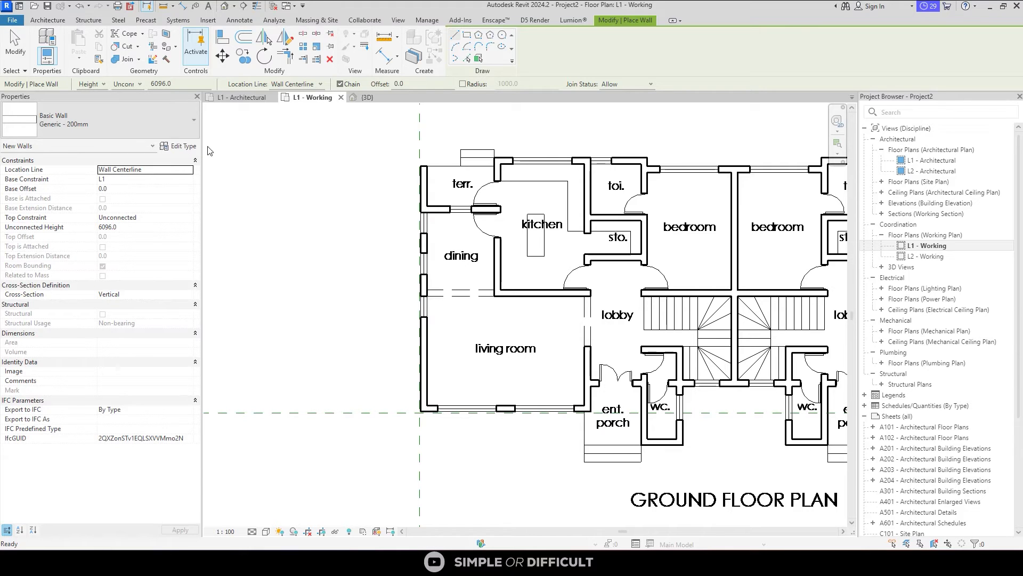
pyautogui.click(178, 147)
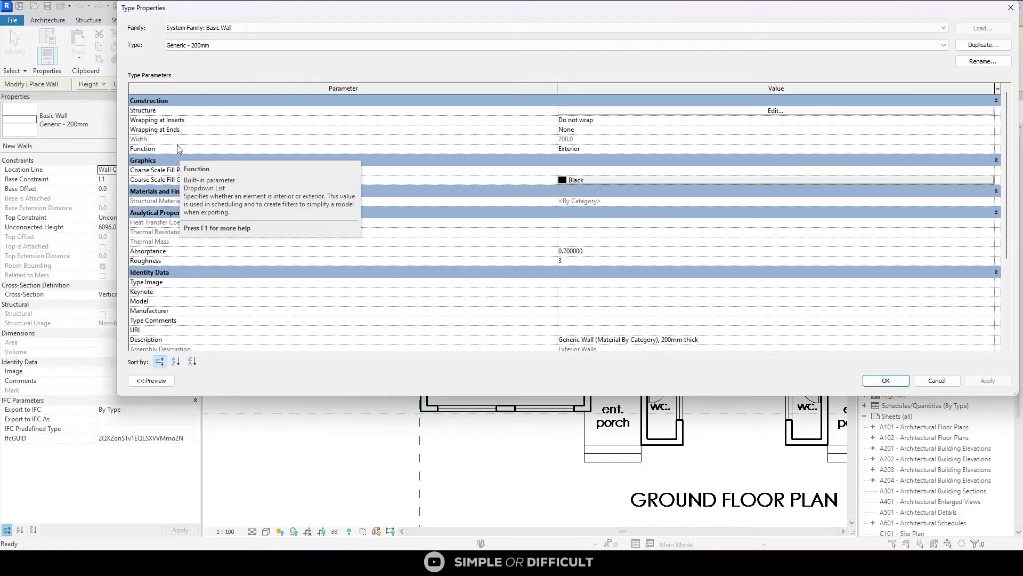
pyautogui.click(982, 45)
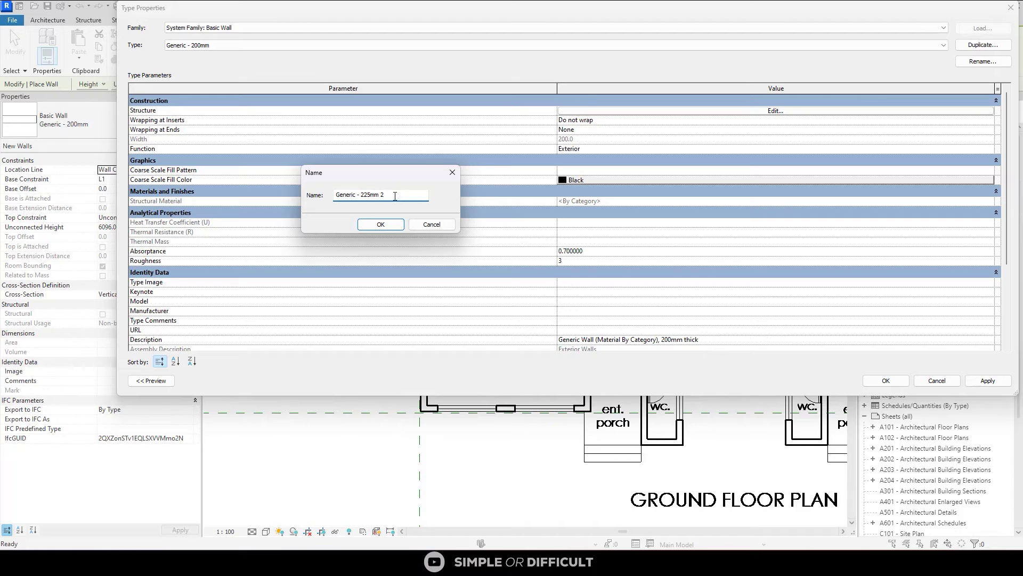
pyautogui.click(381, 224)
# Set the structure layer thickness of the Generic - 225mm wall type to 225 mm and accept the type changes.
pyautogui.click(783, 111)
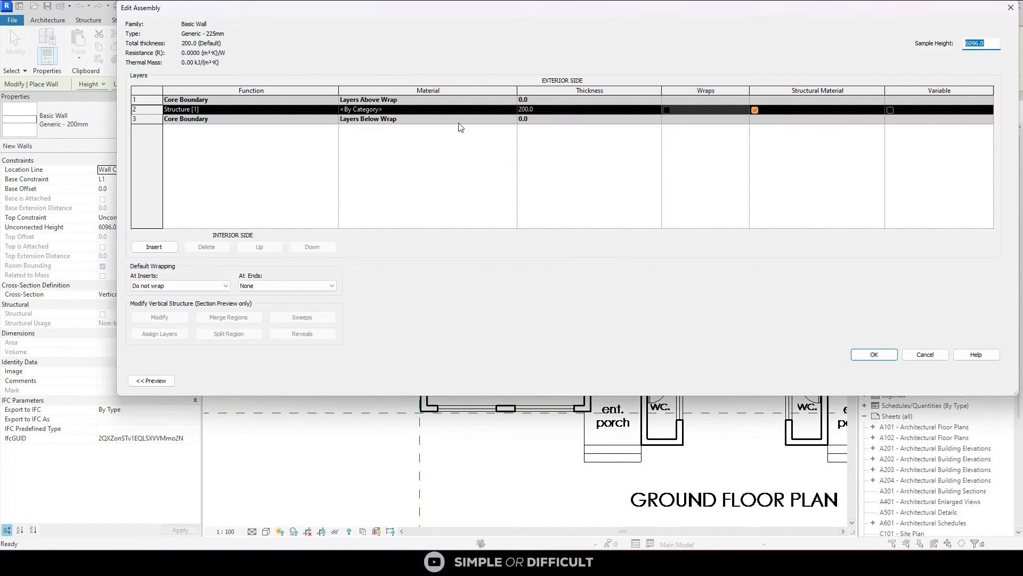
pyautogui.click(595, 114)
pyautogui.write('225')
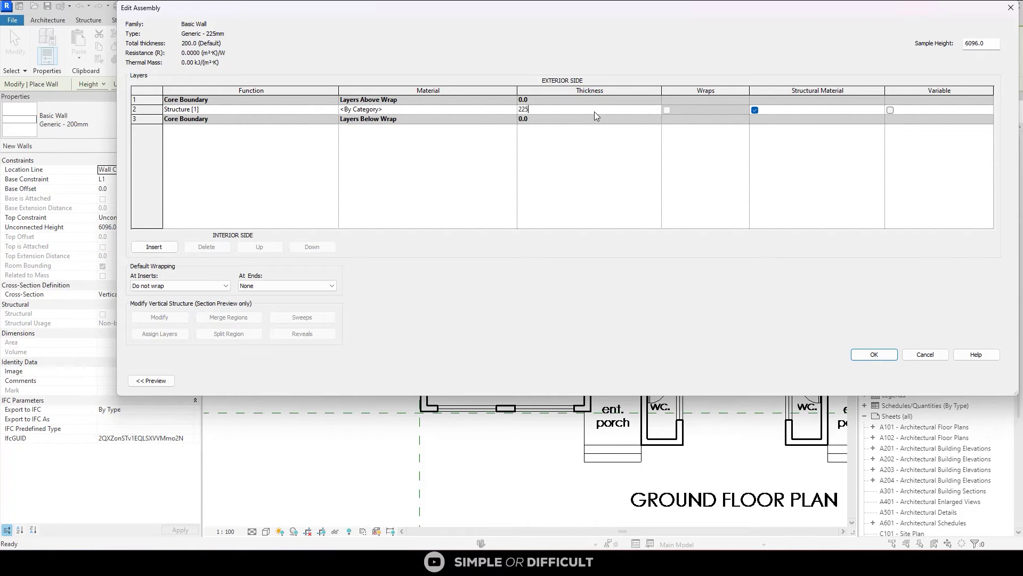
pyautogui.press('Tab')
pyautogui.press('Return')
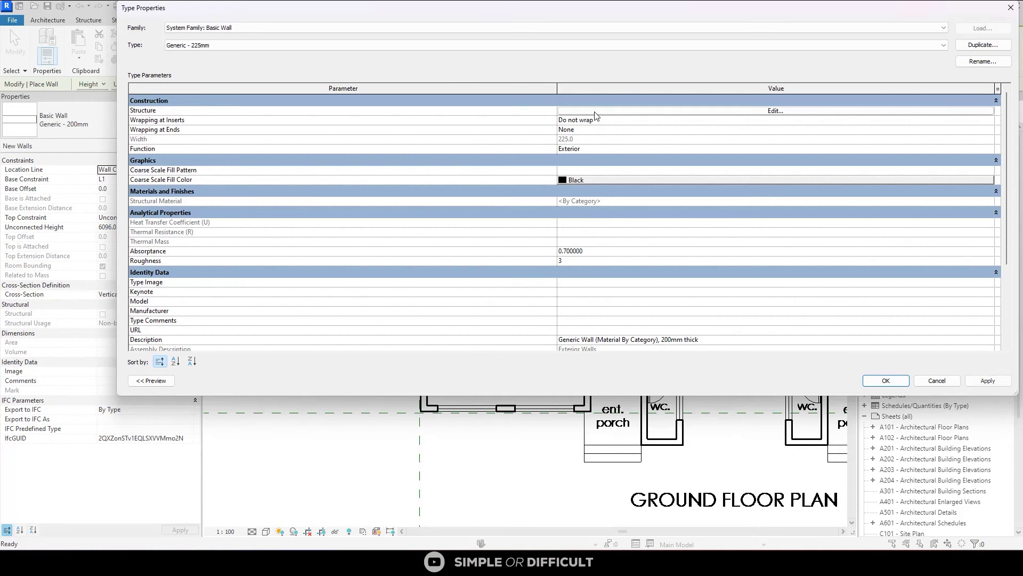
pyautogui.click(886, 380)
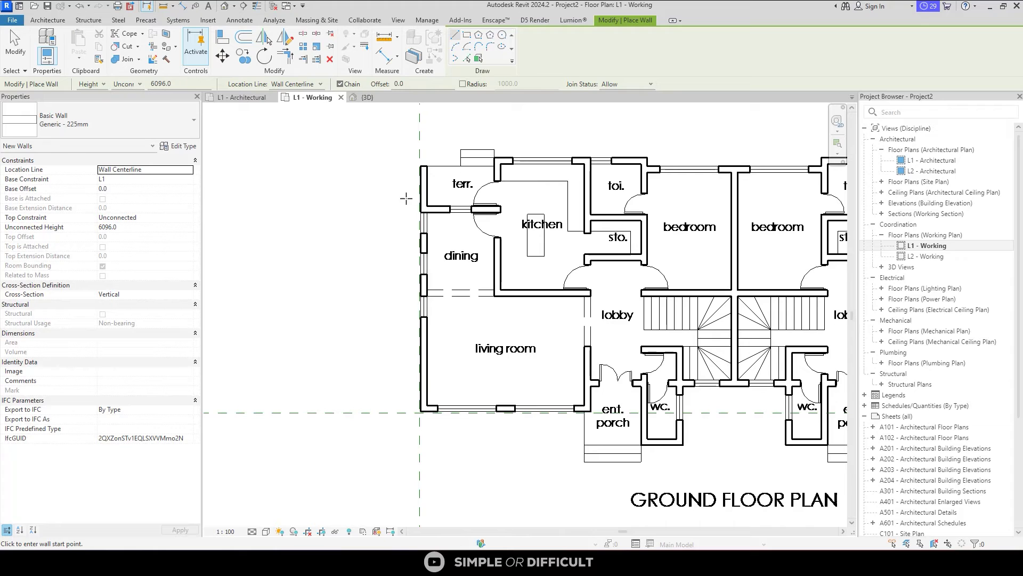
# Draw a Generic - 225mm wall along the outer side of the terrace, dining and living room, ending just short of the living room corner.
pyautogui.scroll(3, 424, 196)
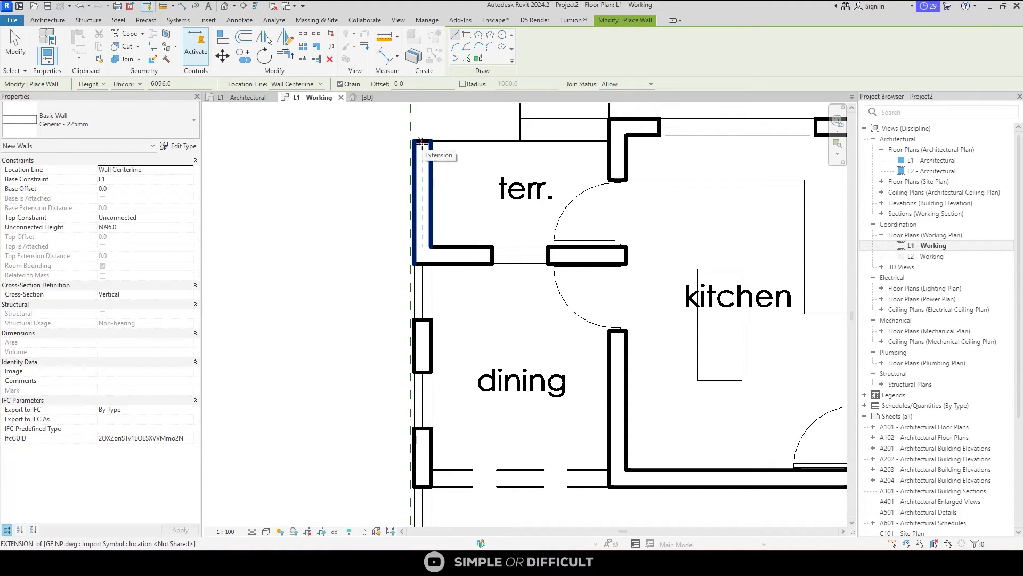
pyautogui.click(423, 142)
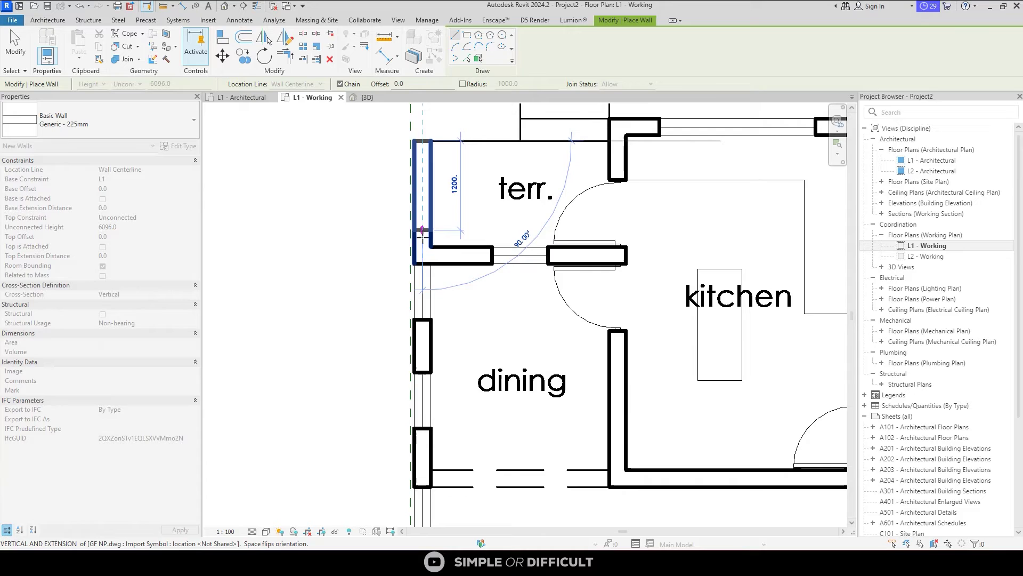
pyautogui.moveTo(429, 230); pyautogui.dragTo(426, 91, button='middle')
pyautogui.moveTo(425, 392); pyautogui.dragTo(424, 273, button='middle')
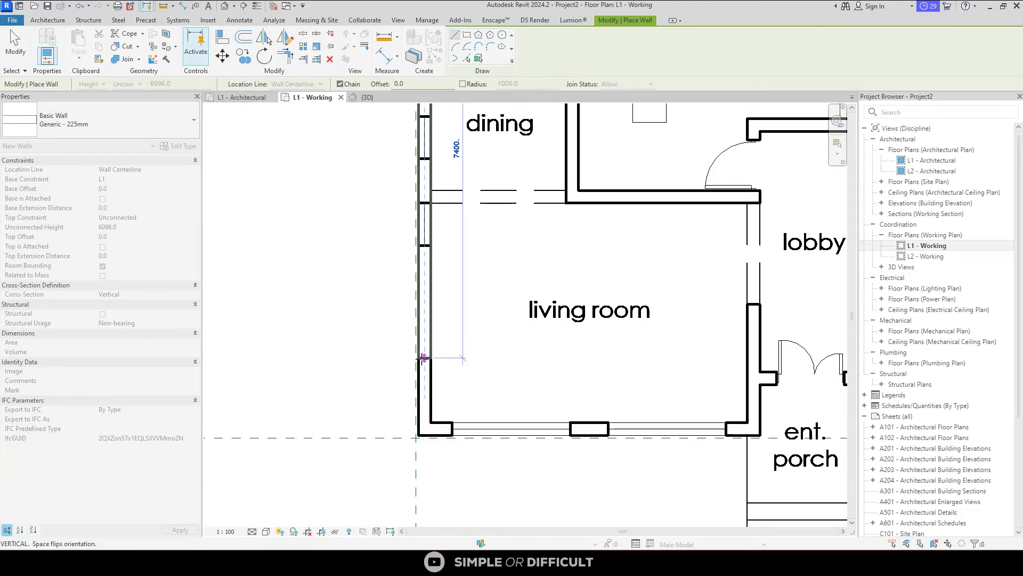
pyautogui.click(429, 384)
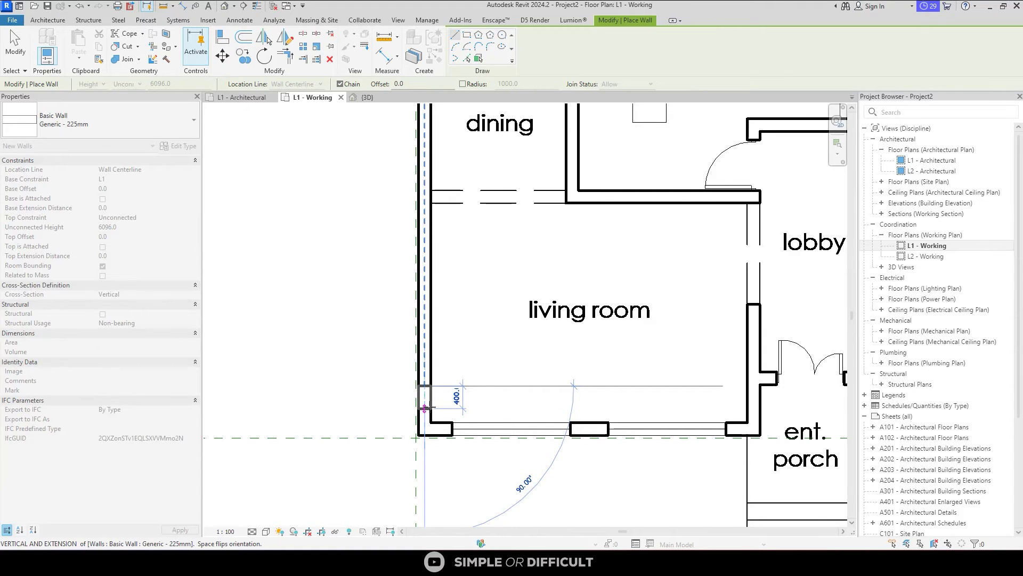
pyautogui.click(424, 408)
pyautogui.press('Escape')
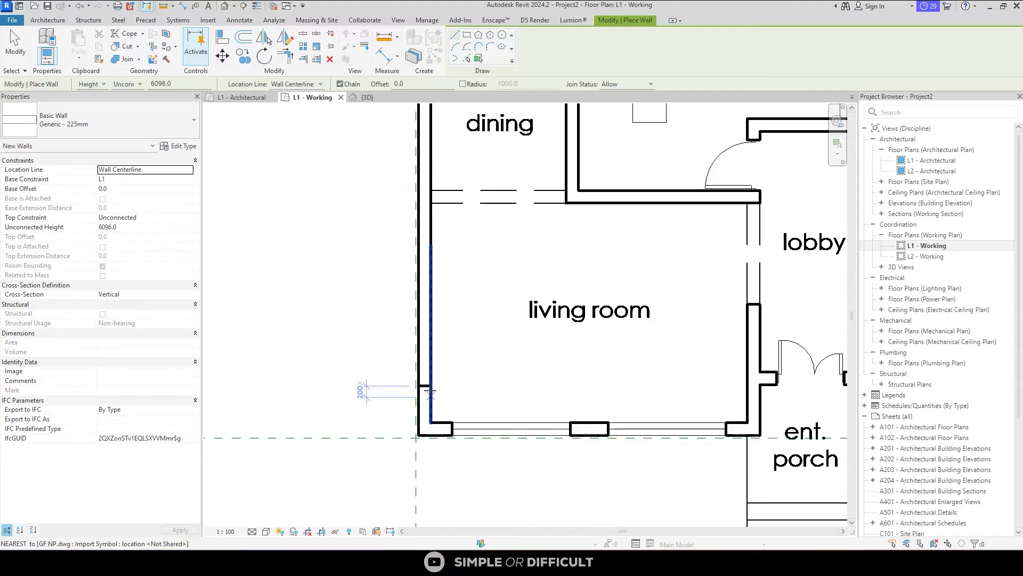
# Draw a wall about 2780 mm long along the living room's front, from near the outer corner to the pier between the windows.
pyautogui.scroll(2, 465, 428)
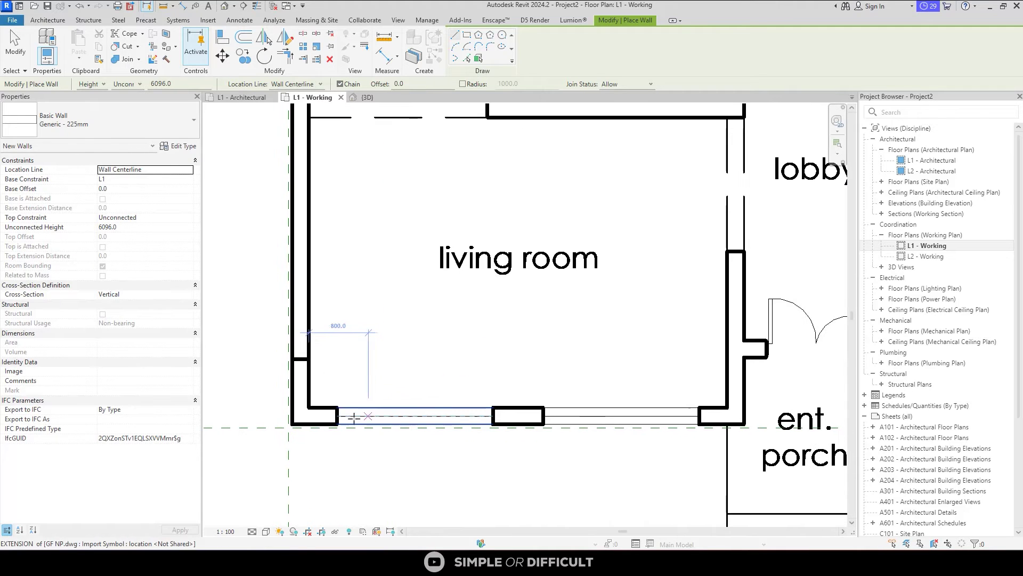
pyautogui.scroll(2, 326, 417)
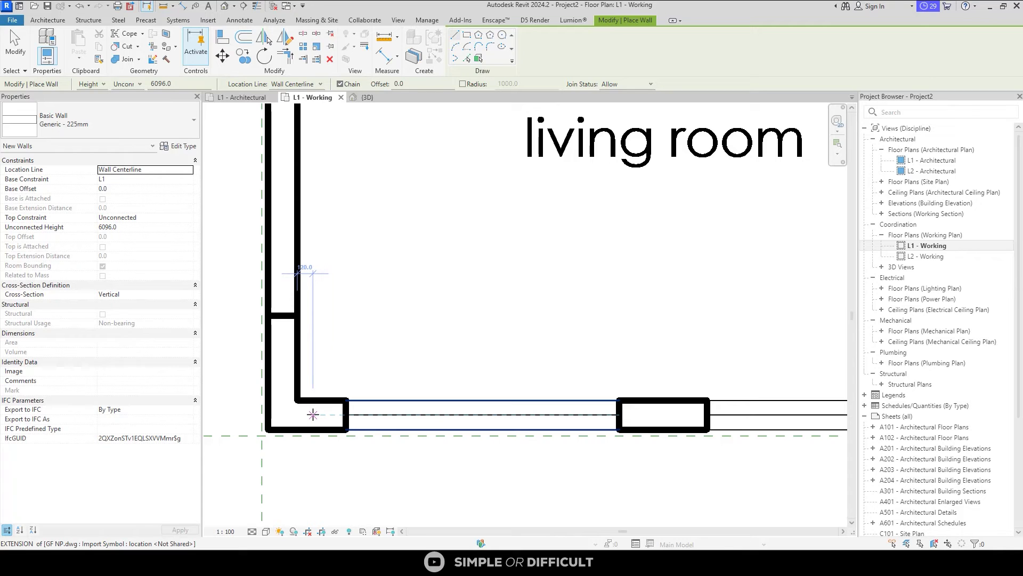
pyautogui.click(314, 414)
pyautogui.click(619, 414)
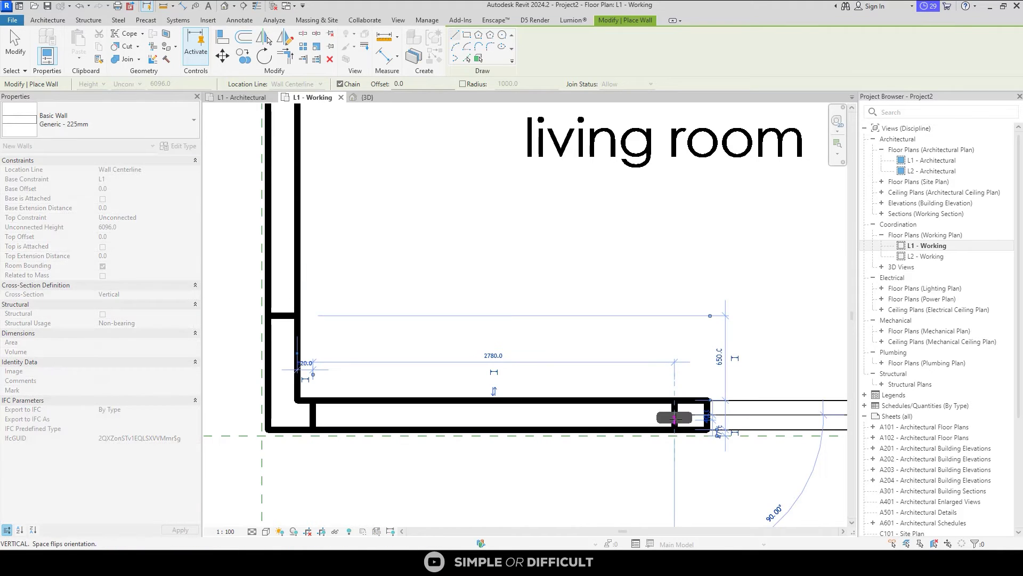
pyautogui.press('Escape')
pyautogui.scroll(-2, 536, 399)
pyautogui.scroll(-3, 540, 452)
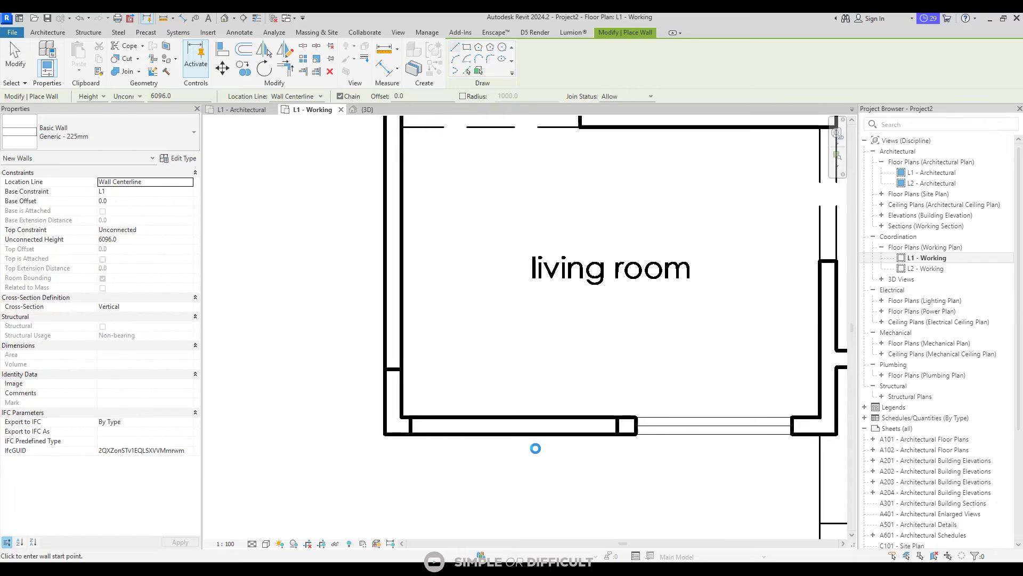
pyautogui.scroll(3, 581, 322)
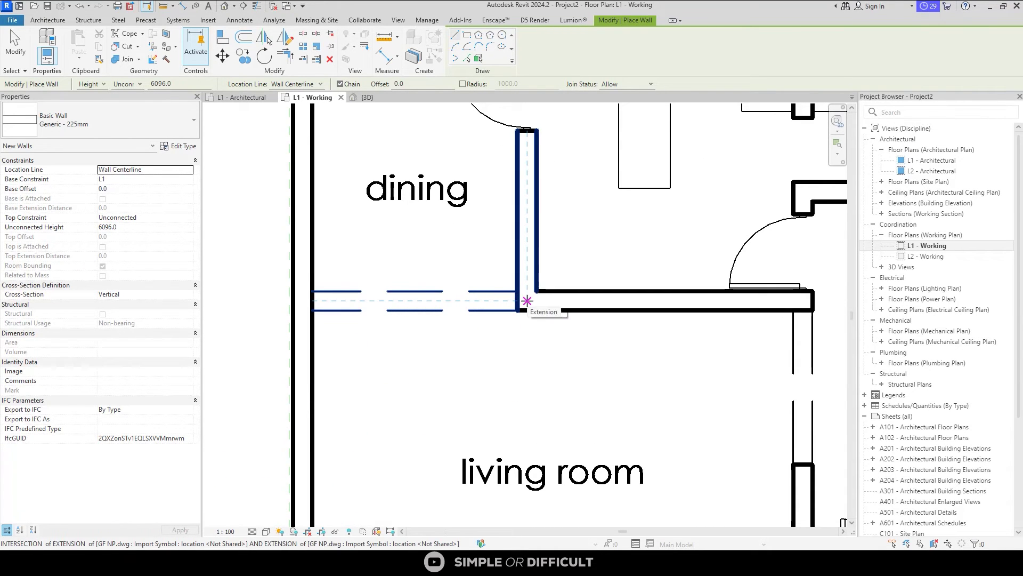
# Draw a wall about 3200 mm long between the kitchen and living room, from the dining corner to just short of the lobby.
pyautogui.click(527, 301)
pyautogui.click(784, 297)
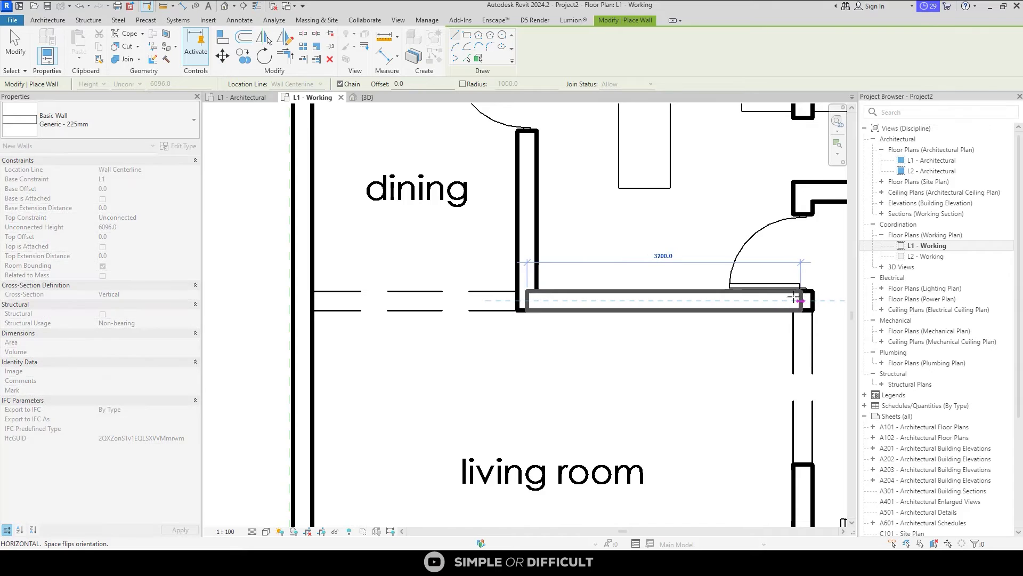
pyautogui.scroll(-3, 783, 297)
pyautogui.press('Escape')
pyautogui.scroll(2, 620, 199)
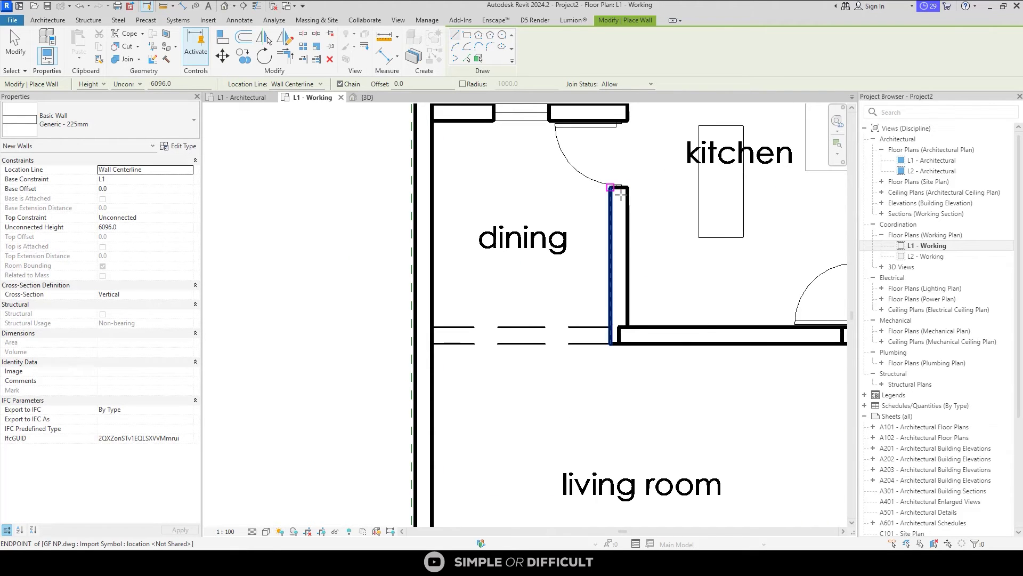
# Draw a wall about 1300 mm long between the dining and kitchen, within the length of the partition below the dining door.
pyautogui.click(620, 198)
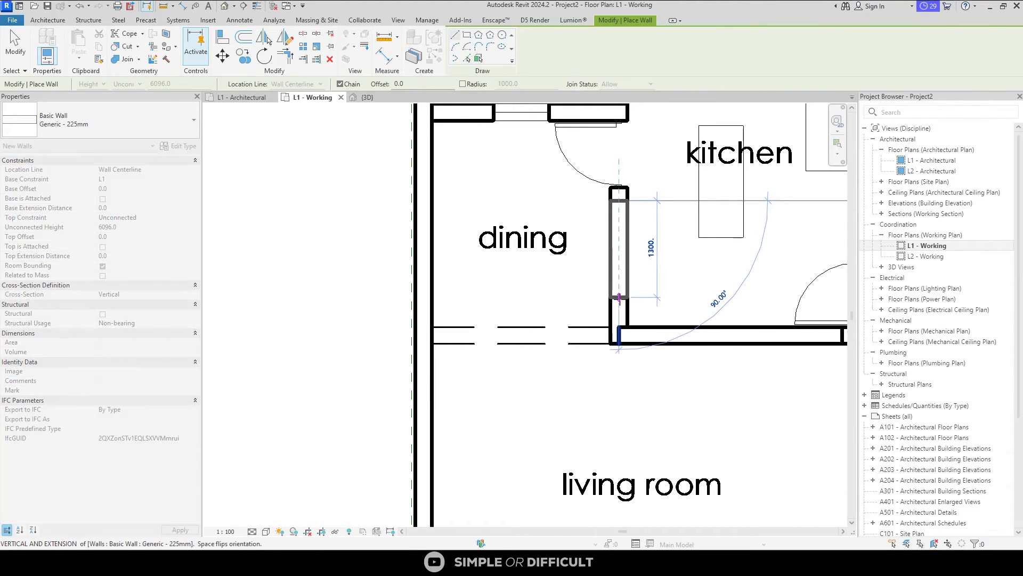
pyautogui.scroll(-3, 616, 312)
pyautogui.press('Escape')
pyautogui.scroll(2, 373, 242)
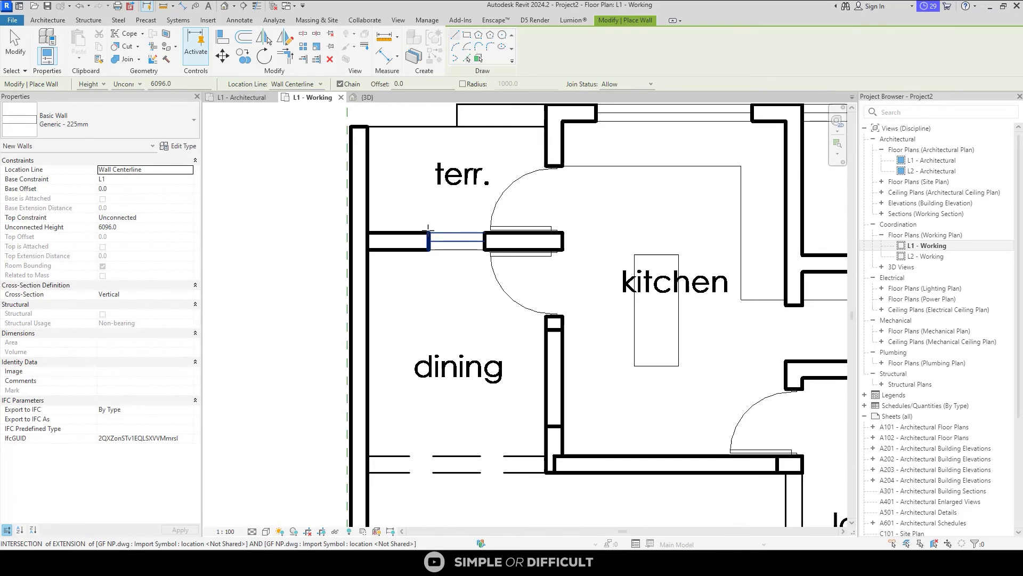
# Draw a wall about 2300 mm long between the terrace and dining, from just inside the outer wall to the kitchen partition.
pyautogui.click(381, 241)
pyautogui.click(559, 240)
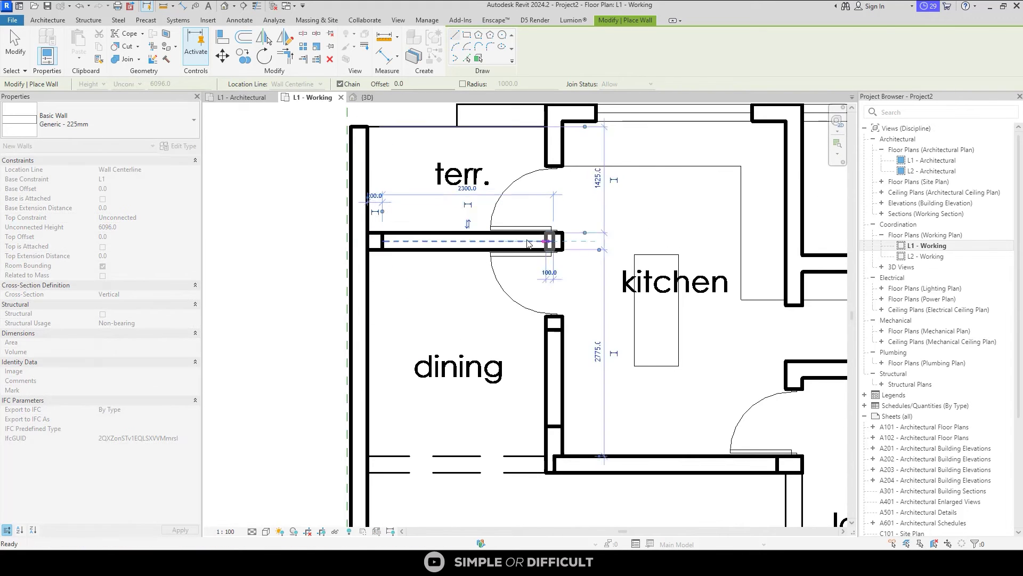
pyautogui.scroll(-2, 448, 234)
pyautogui.press('Escape')
pyautogui.scroll(1, 488, 262)
pyautogui.scroll(2, 498, 143)
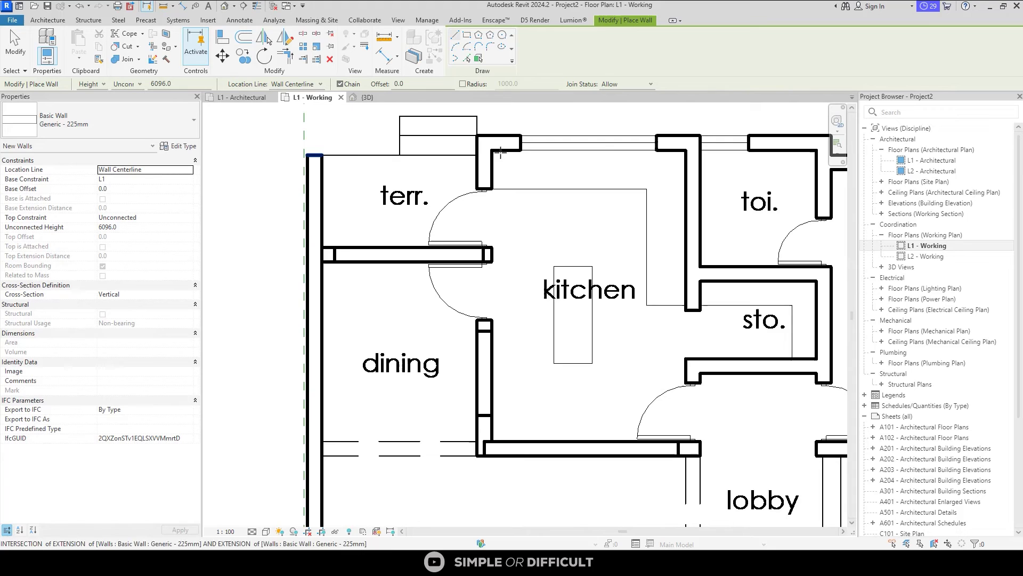
# Draw a wall along the kitchen's rear side and a separate wall about 2100 mm long between the kitchen and toilet.
pyautogui.click(498, 143)
pyautogui.click(693, 143)
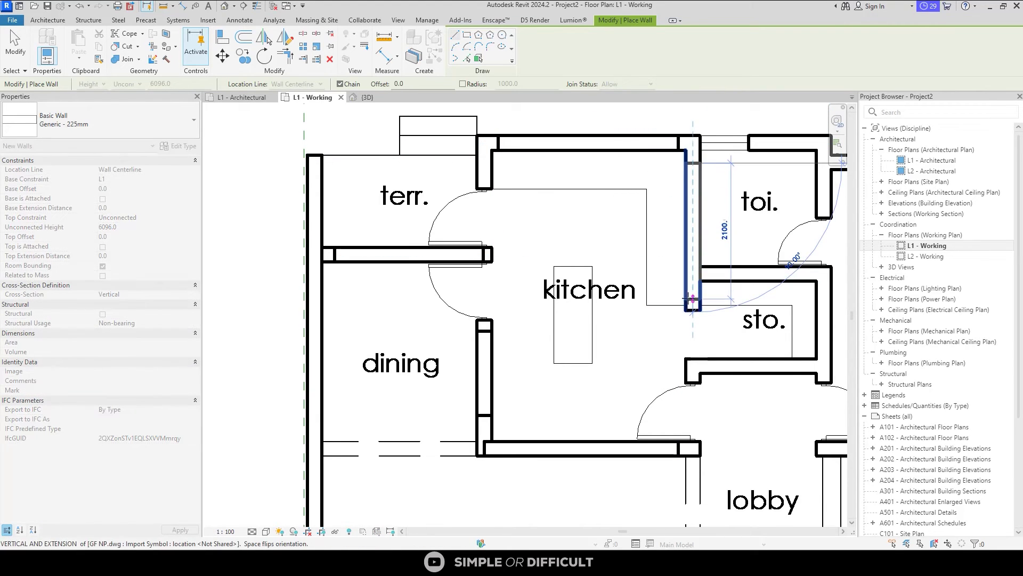
pyautogui.click(690, 305)
pyautogui.press('Escape')
pyautogui.scroll(-1, 586, 299)
pyautogui.moveTo(479, 315); pyautogui.dragTo(614, 319, button='middle')
pyautogui.scroll(-1, 533, 282)
pyautogui.moveTo(546, 305); pyautogui.dragTo(520, 284, button='middle')
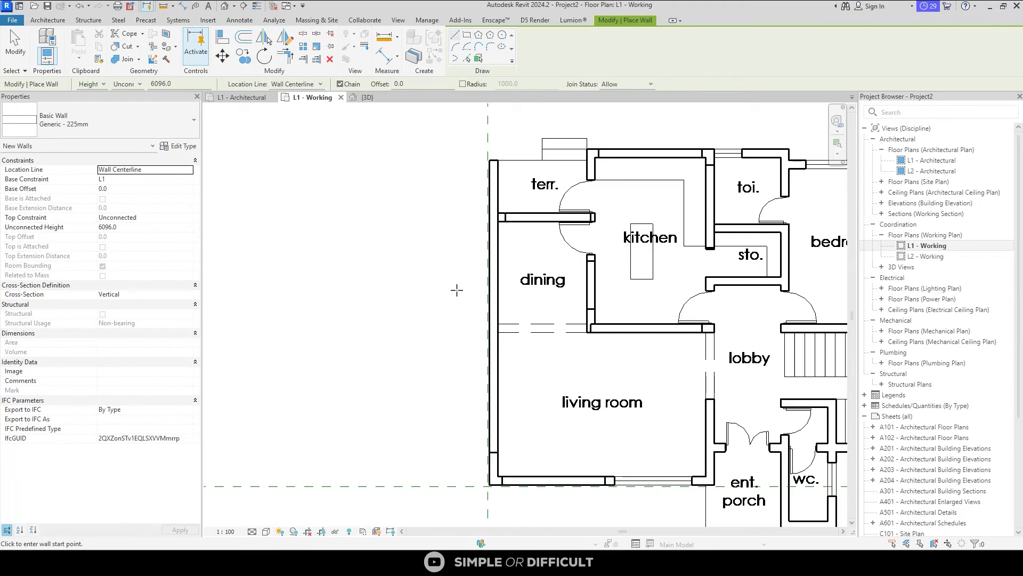
# Trim and extend the dining-kitchen partition to form corners with the kitchen's rear wall and the kitchen-living room wall.
pyautogui.click(286, 59)
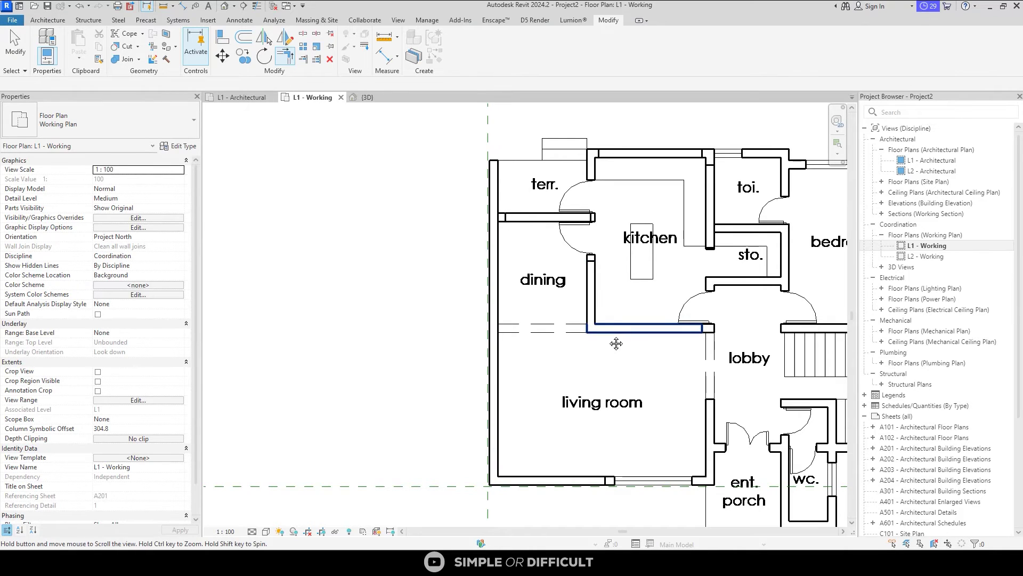
pyautogui.moveTo(617, 343); pyautogui.dragTo(605, 388, button='middle')
pyautogui.scroll(1, 556, 253)
pyautogui.click(650, 189)
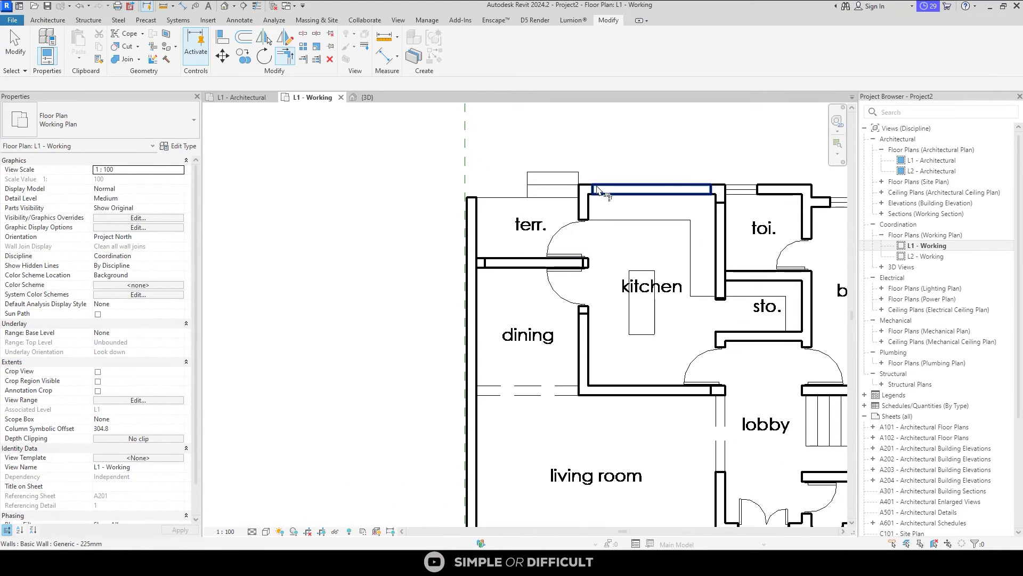
pyautogui.click(595, 340)
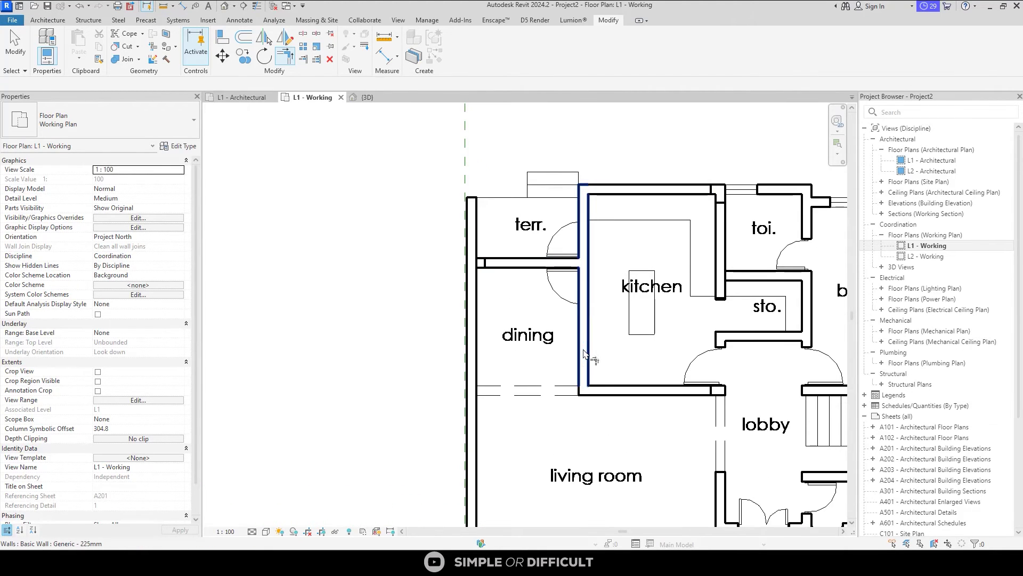
# Extend the wall between the terrace and dining to meet the long outer wall using Trim/Extend Single Element.
pyautogui.click(303, 59)
pyautogui.click(469, 305)
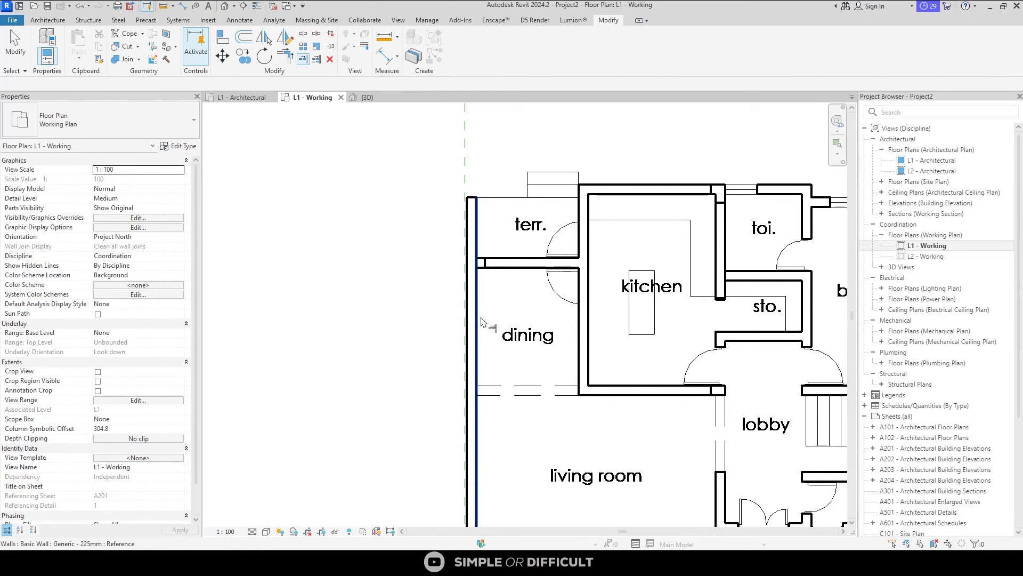
pyautogui.click(504, 275)
pyautogui.scroll(-2, 503, 275)
pyautogui.moveTo(611, 488); pyautogui.dragTo(574, 474, button='middle')
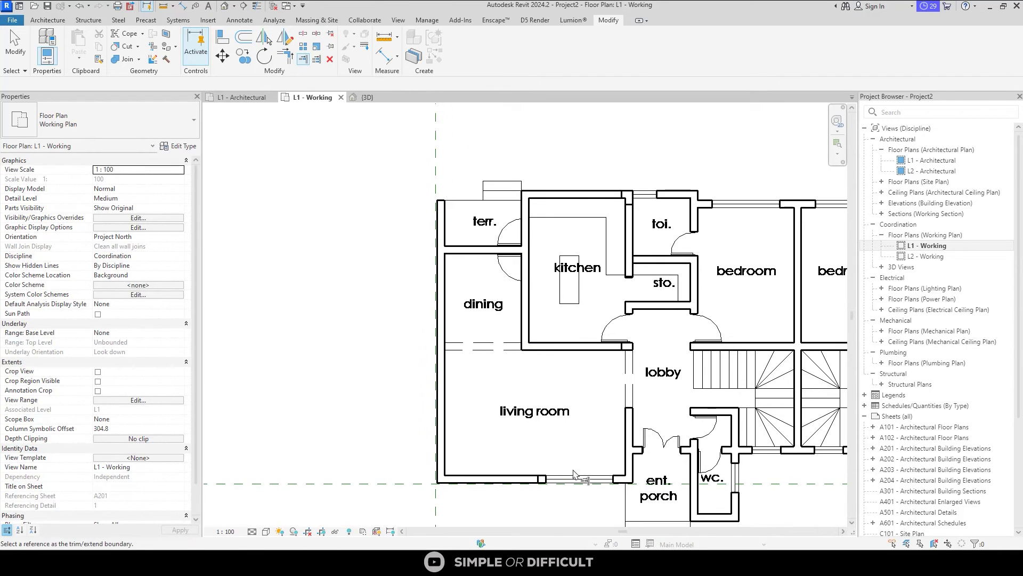
pyautogui.scroll(2, 523, 266)
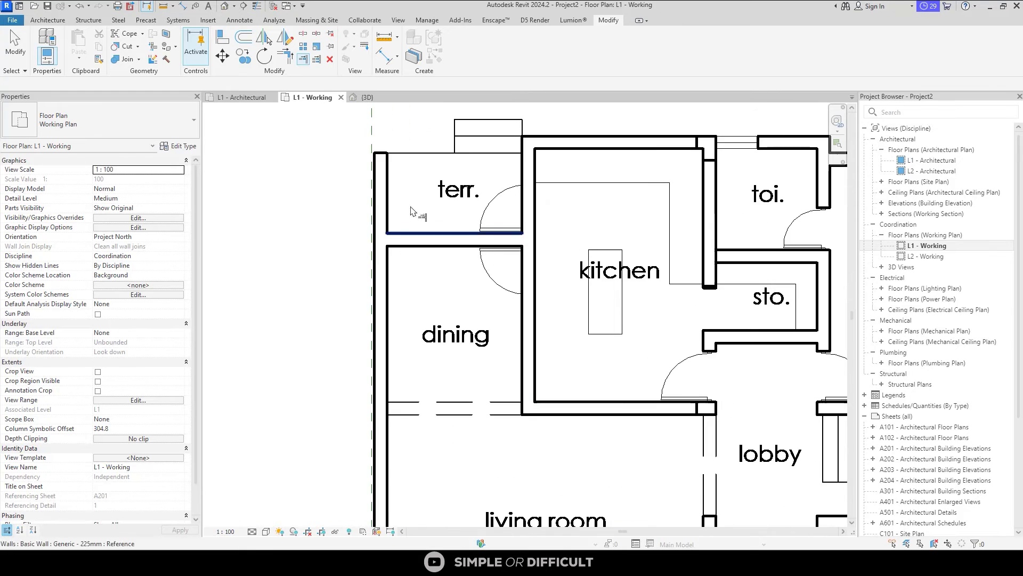
# Place M_Door-Passage-Single-Vision_Lite 750 x 2000mm doors in the kitchen wall at the dining and terrace door positions of the plan.
pyautogui.click(47, 20)
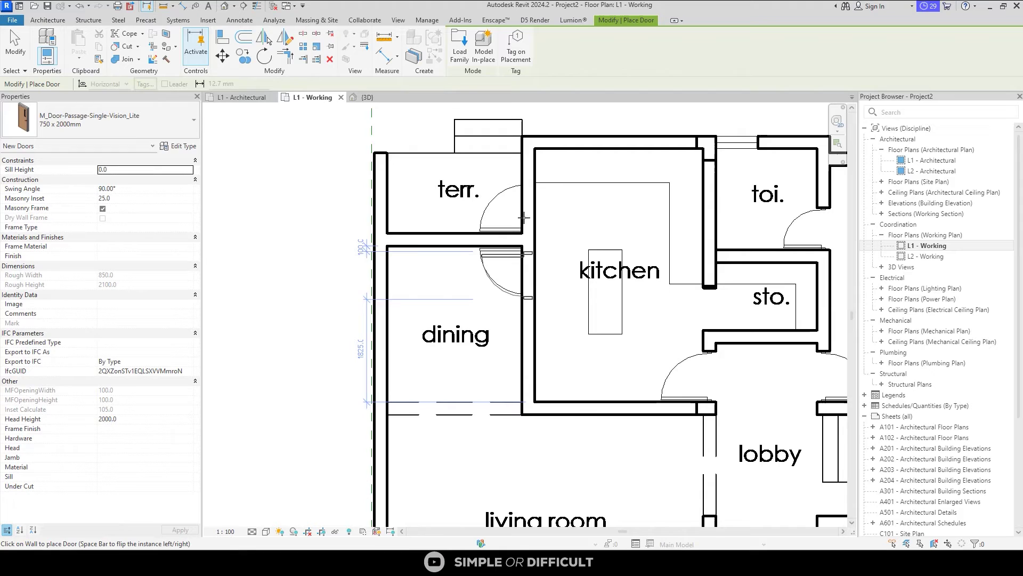
pyautogui.click(526, 273)
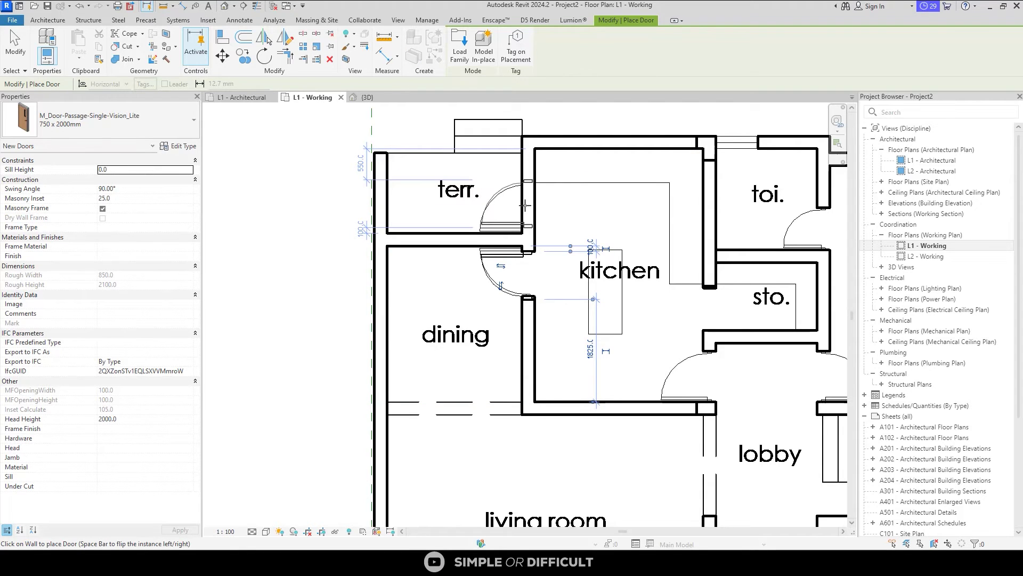
pyautogui.scroll(2, 525, 206)
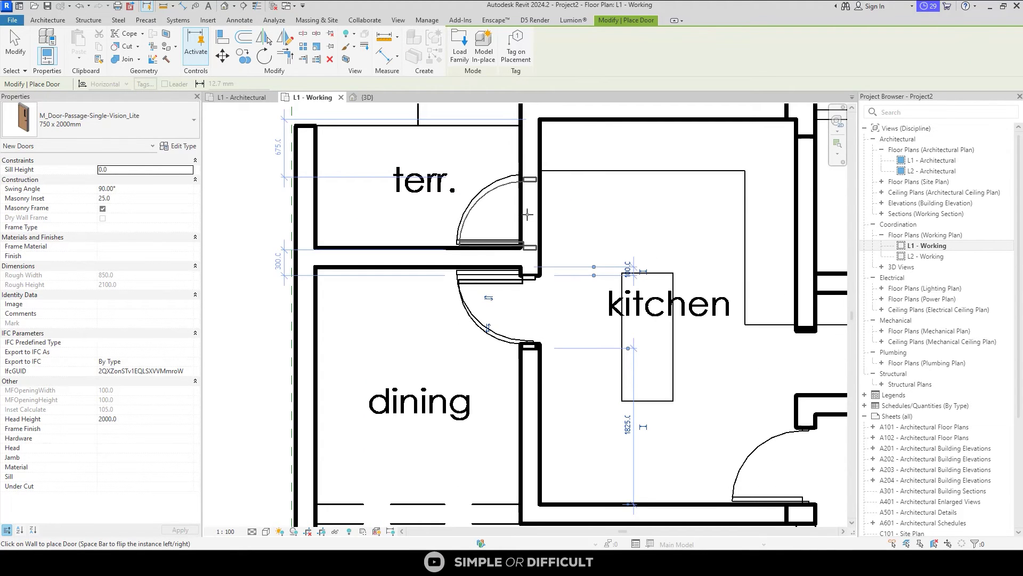
pyautogui.scroll(-2, 560, 212)
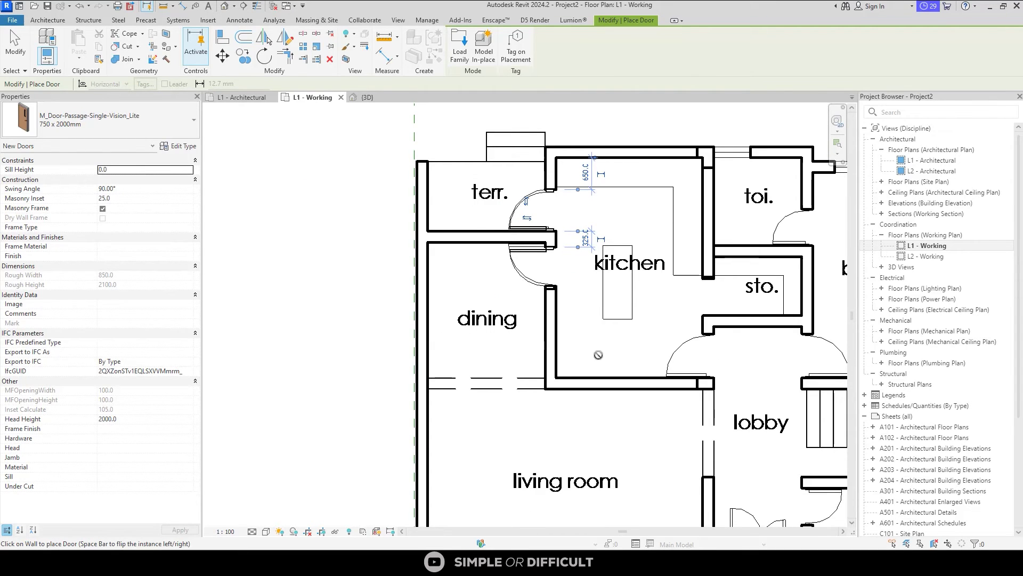
pyautogui.press('Escape')
# Review the modelled walls and doors in the L1 - Architectural and 3D views, and return to the full plan in L1 - Working.
pyautogui.scroll(-2, 392, 345)
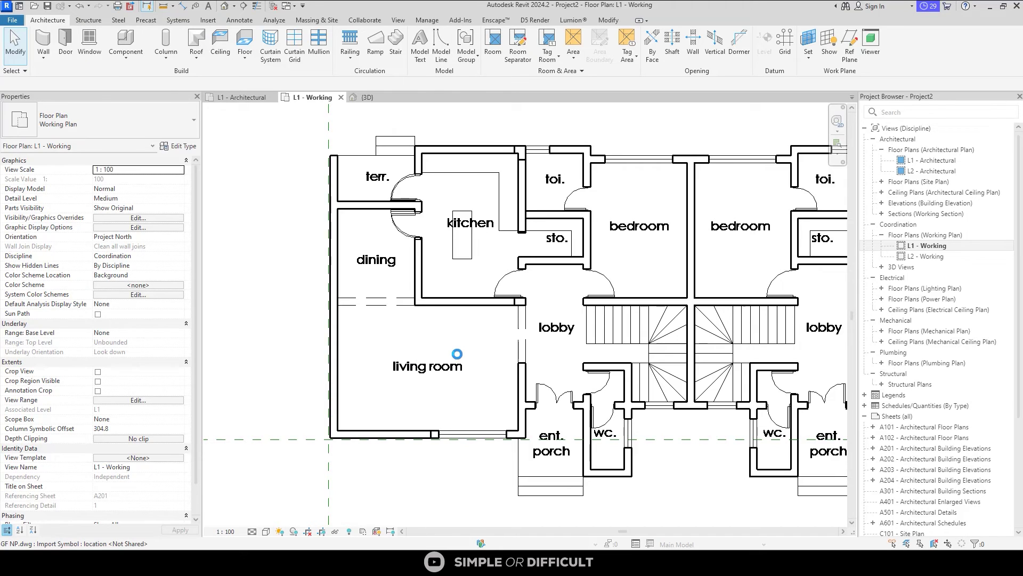
pyautogui.scroll(-2, 458, 353)
pyautogui.scroll(3, 362, 268)
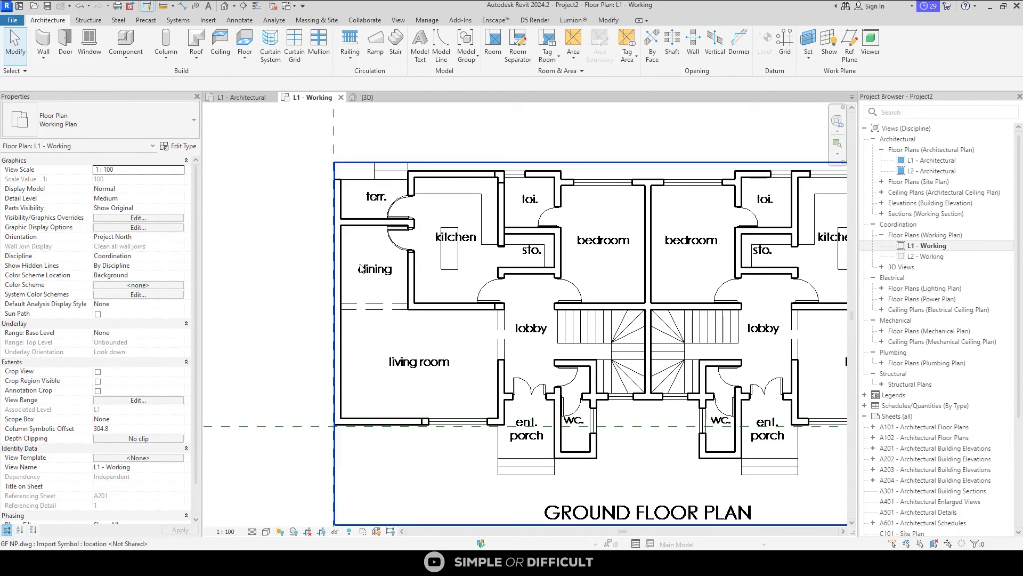
pyautogui.click(241, 99)
pyautogui.scroll(3, 533, 288)
pyautogui.scroll(2, 569, 274)
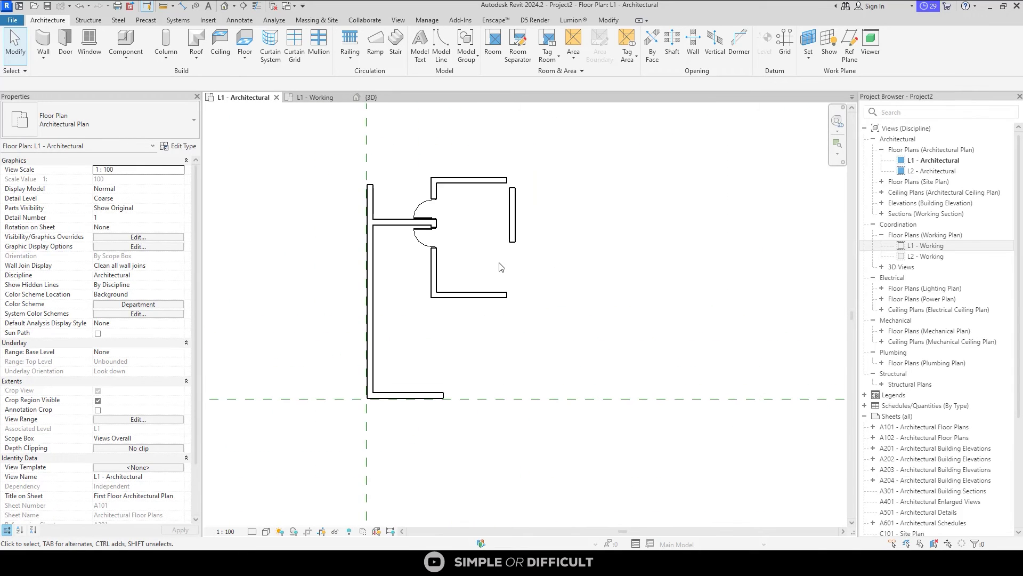
pyautogui.click(224, 7)
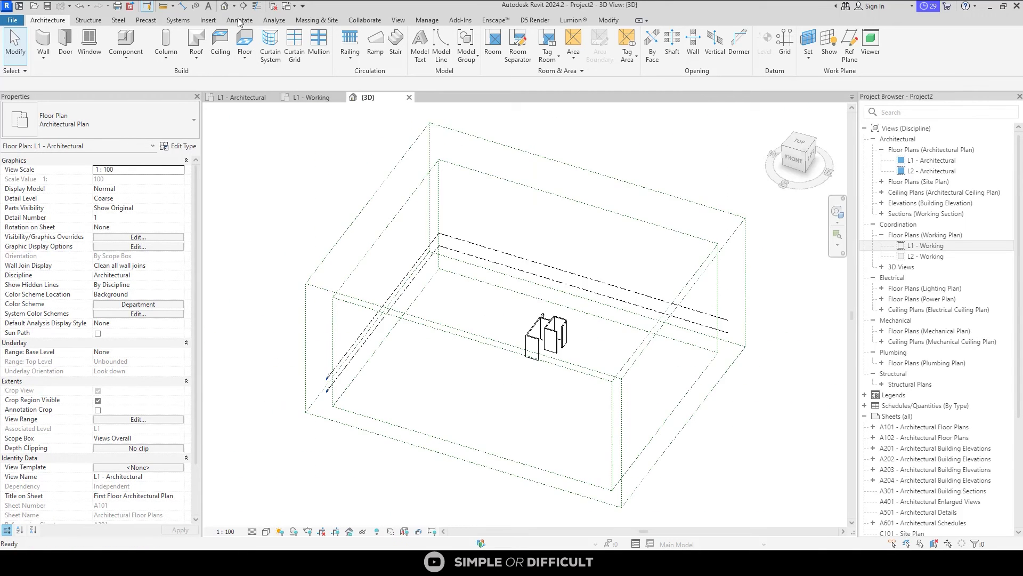
pyautogui.keyDown('shift'); pyautogui.moveTo(533, 373); pyautogui.dragTo(366, 196, button='middle'); pyautogui.keyUp('shift')
pyautogui.click(312, 97)
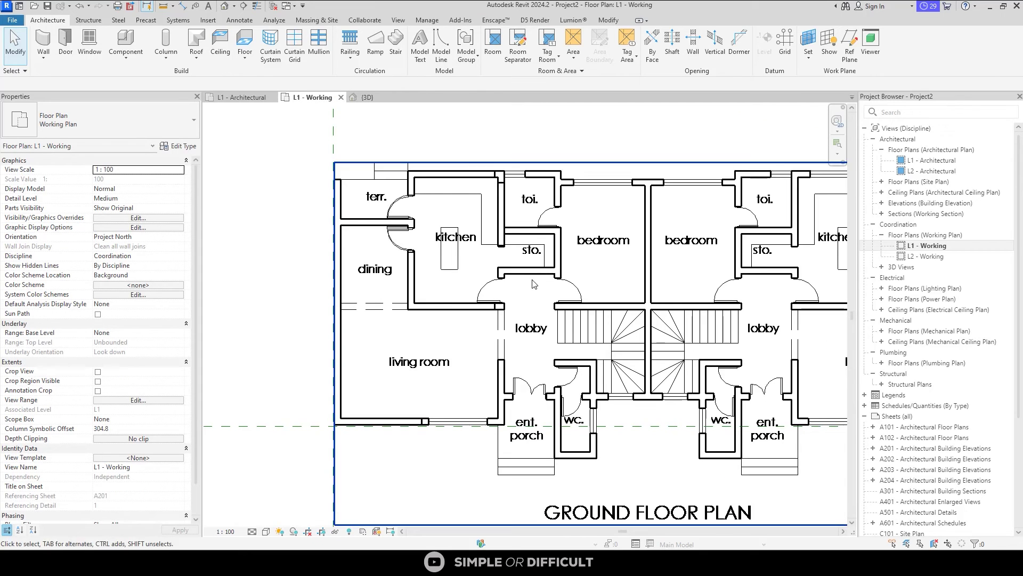
pyautogui.press('z')
pyautogui.press('f')
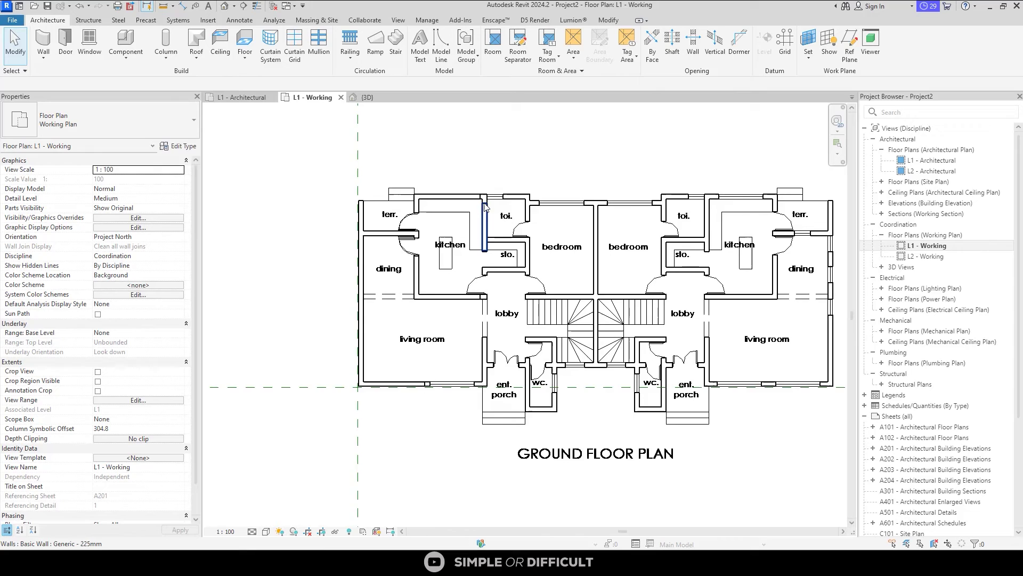
pyautogui.scroll(-2, 508, 201)
pyautogui.scroll(1, 499, 205)
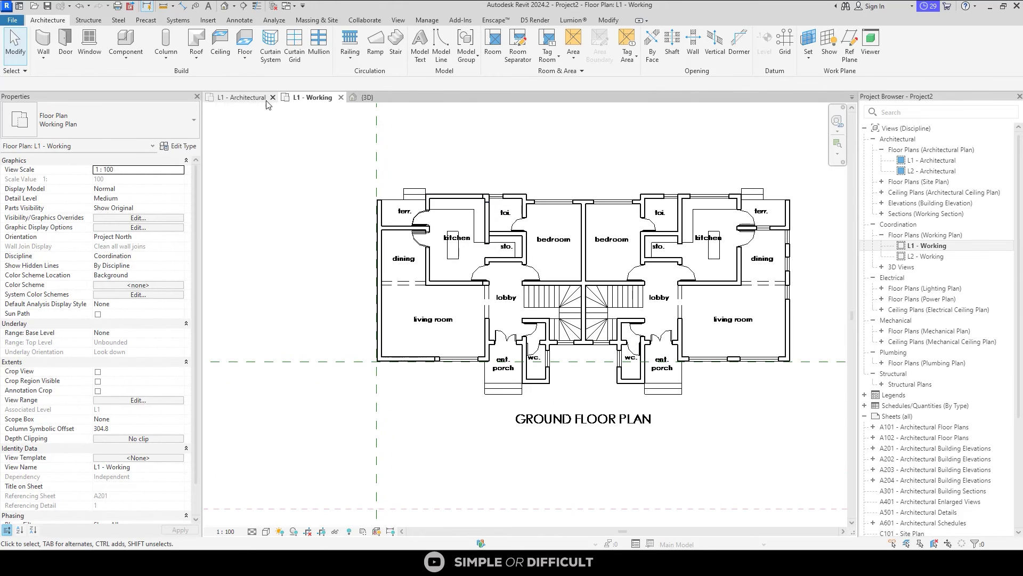
# In the L1 - Architectural view, trim the kitchen's rear wall and the kitchen-toilet wall into a corner.
pyautogui.click(241, 101)
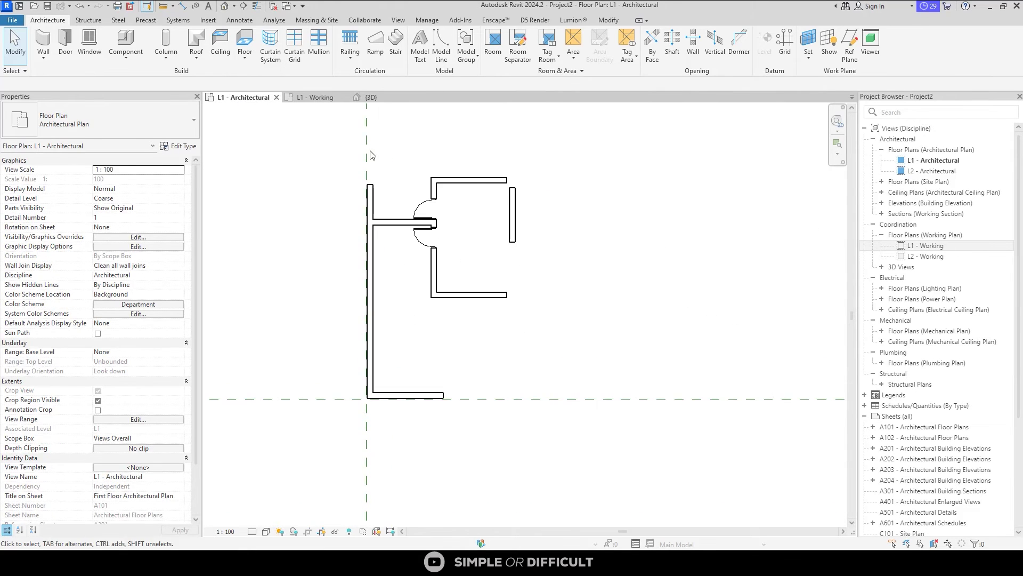
pyautogui.press('t')
pyautogui.press('r')
pyautogui.click(493, 179)
pyautogui.click(512, 210)
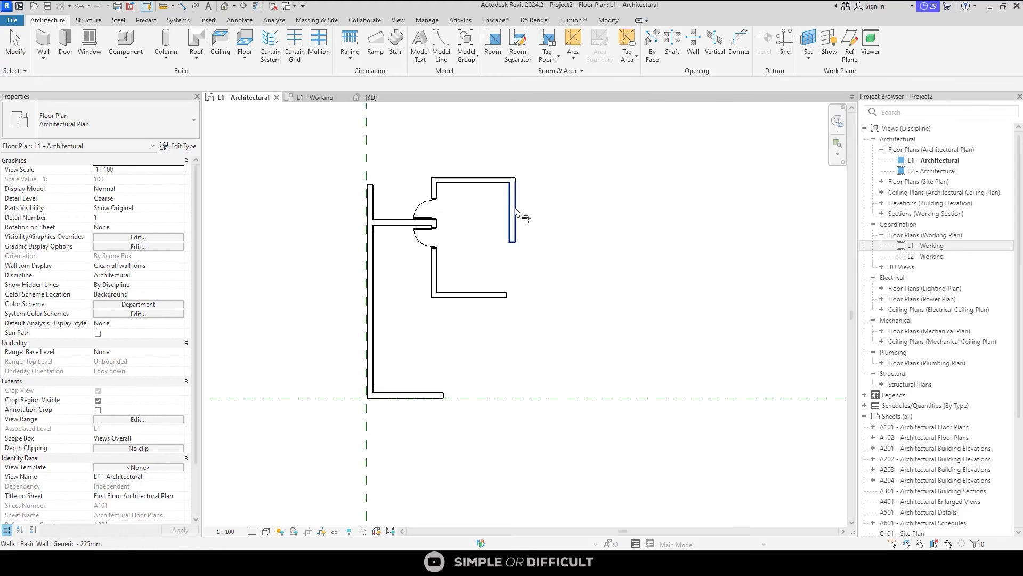
pyautogui.press('Escape')
pyautogui.press('Escape')
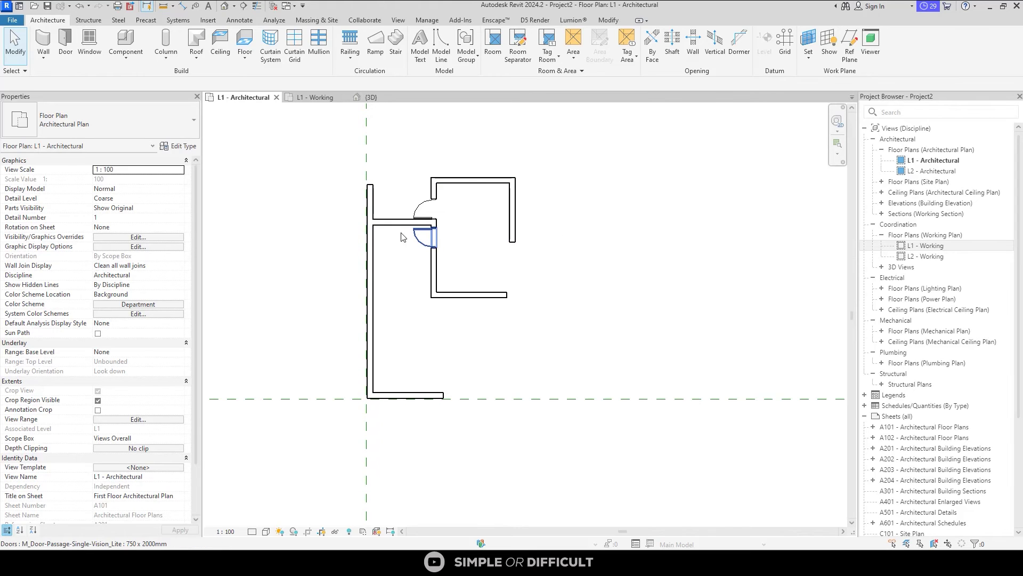
# Return to the L1 - Working view and bring up the project's linked CAD files in Manage Links.
pyautogui.scroll(-1, 265, 254)
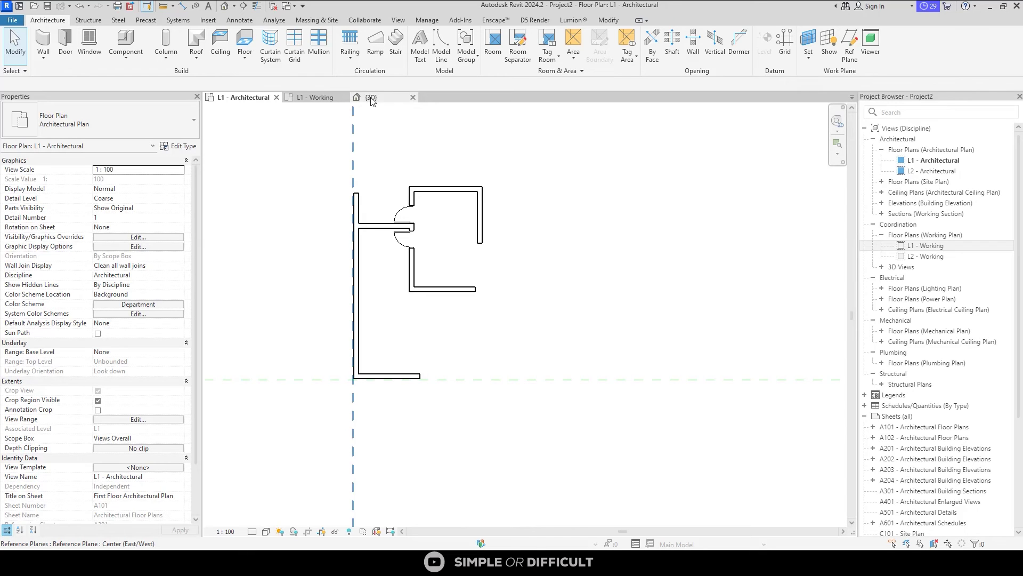
pyautogui.moveTo(512, 160); pyautogui.dragTo(545, 211, button='middle')
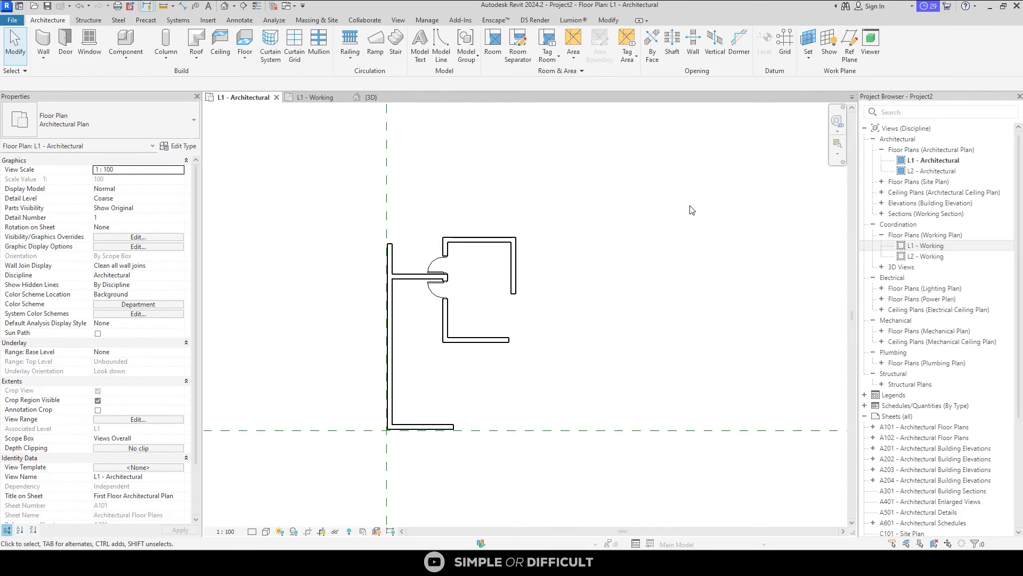
pyautogui.click(314, 97)
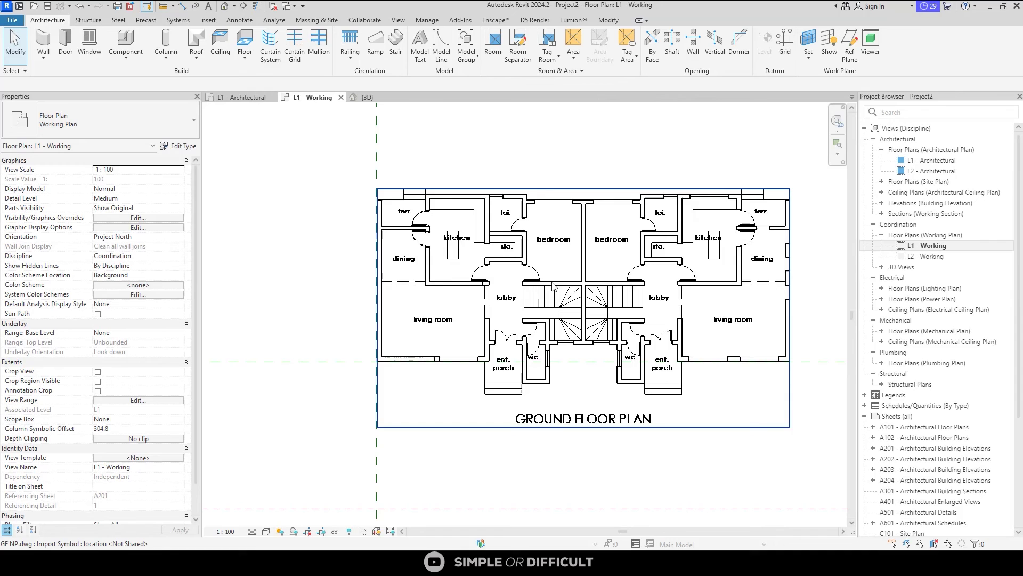
pyautogui.scroll(5, 553, 287)
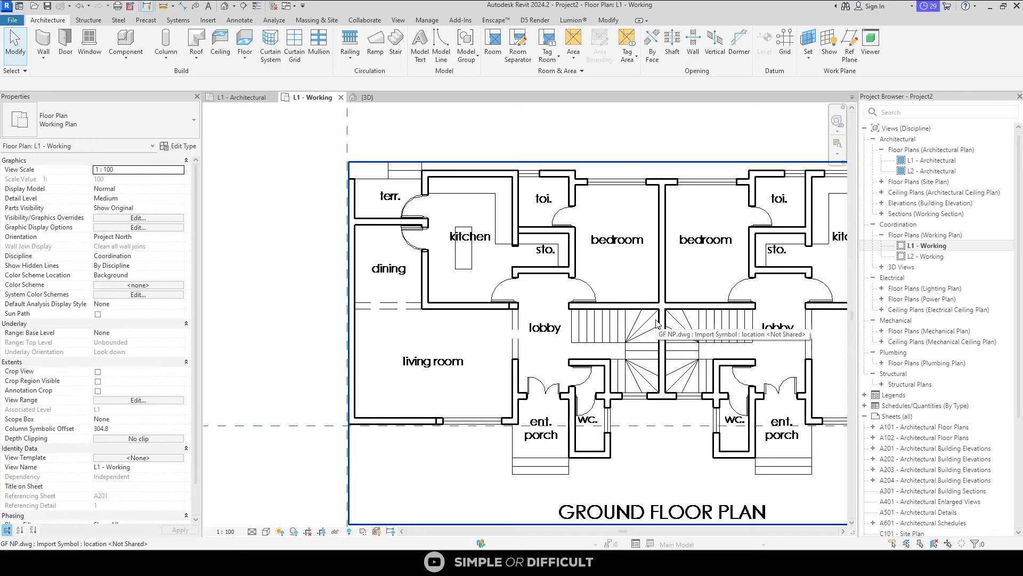
pyautogui.scroll(-3, 530, 352)
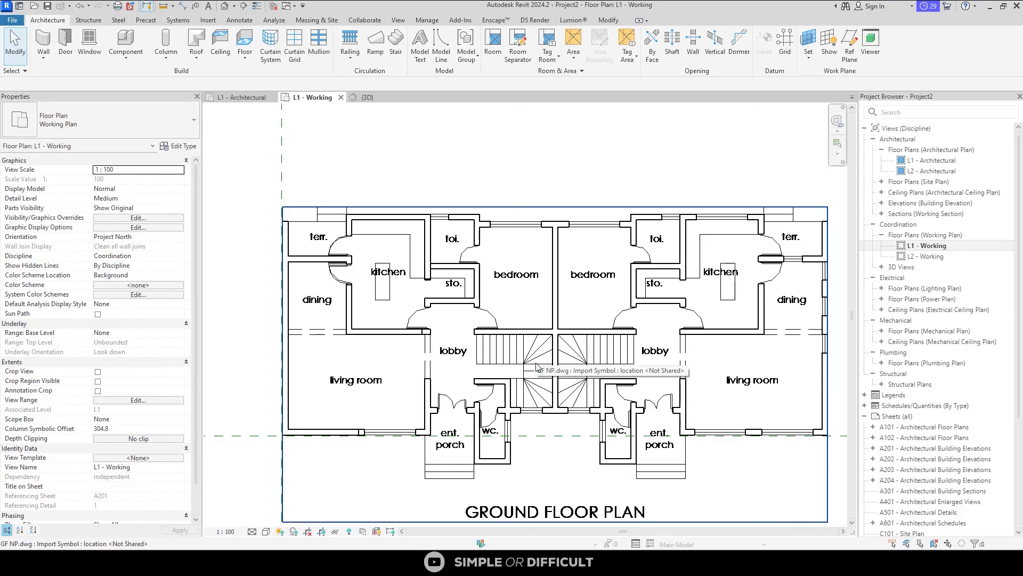
pyautogui.moveTo(536, 364); pyautogui.dragTo(519, 352, button='middle')
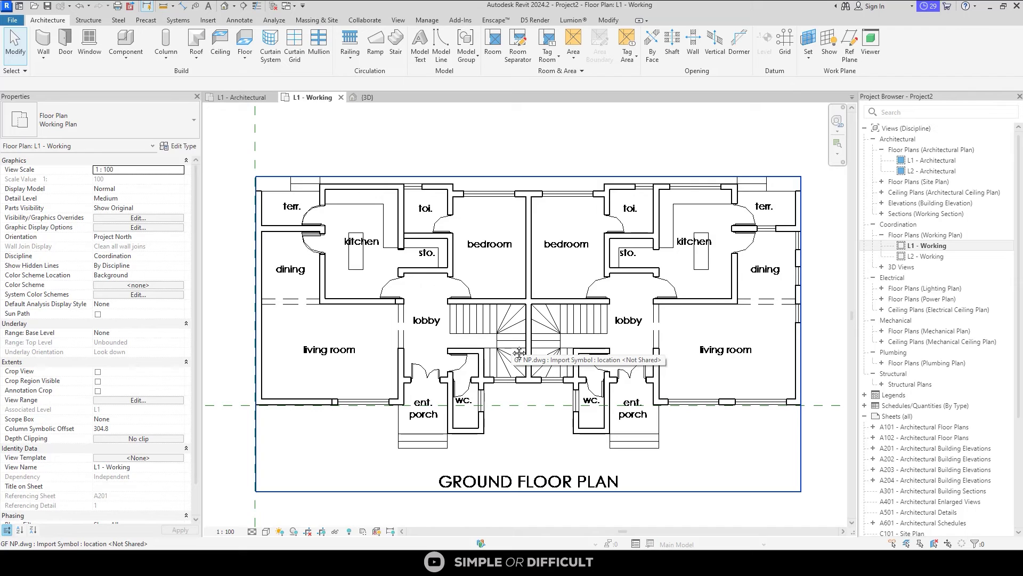
pyautogui.click(416, 22)
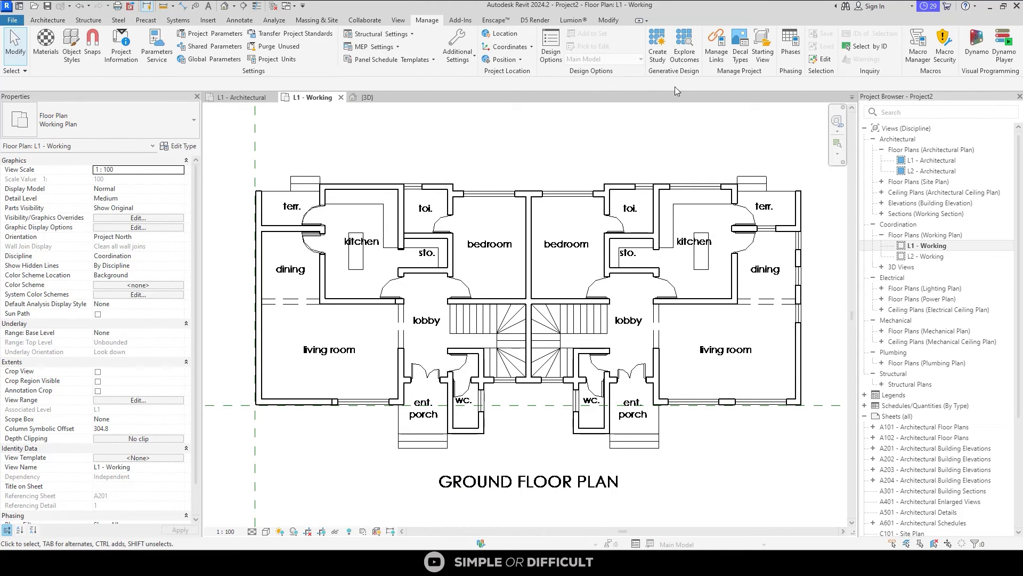
pyautogui.click(716, 46)
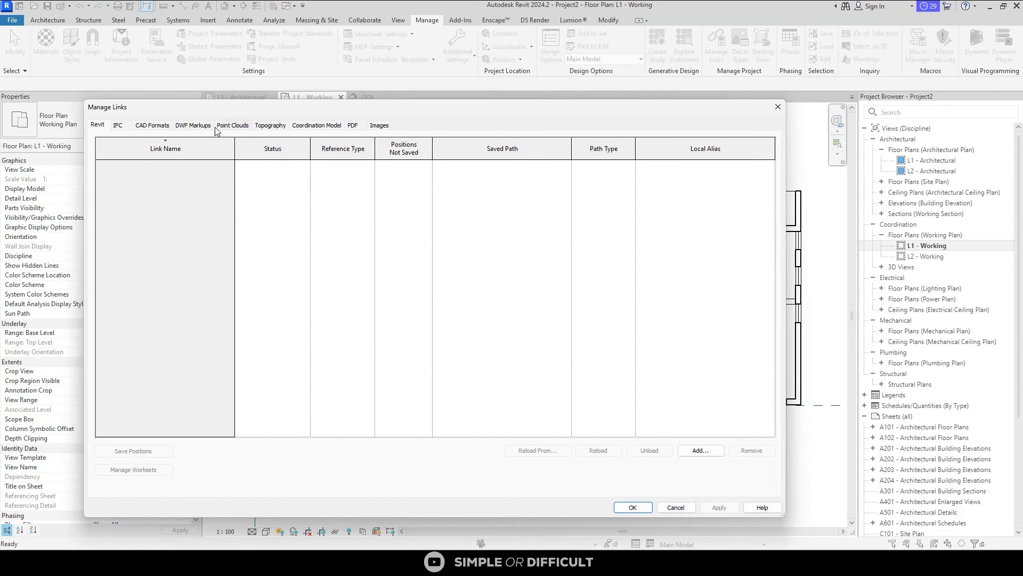
pyautogui.click(156, 126)
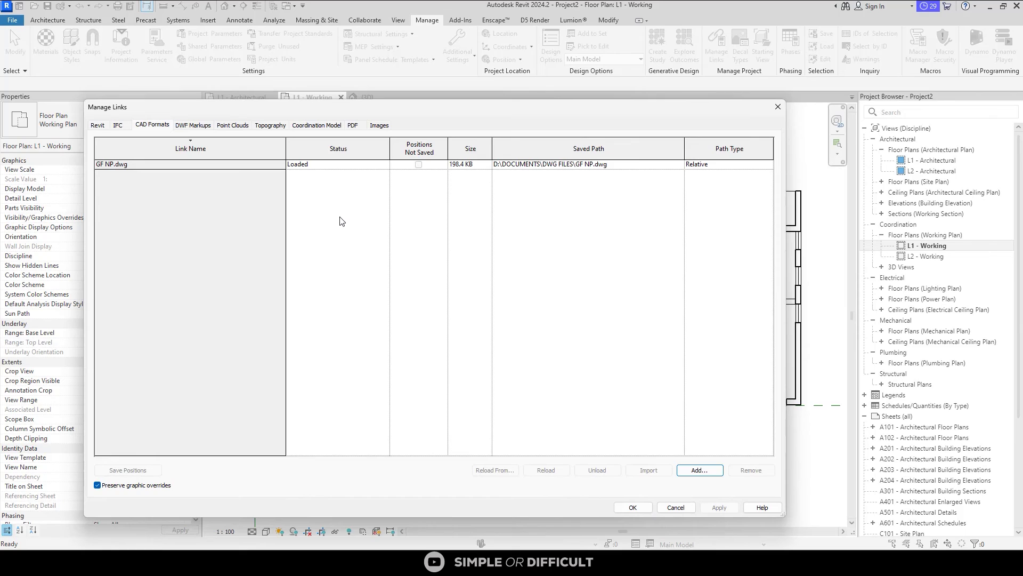
# Reload the GF NP.dwg link from the file GF NP updated.dwg and accept the link changes.
pyautogui.click(156, 165)
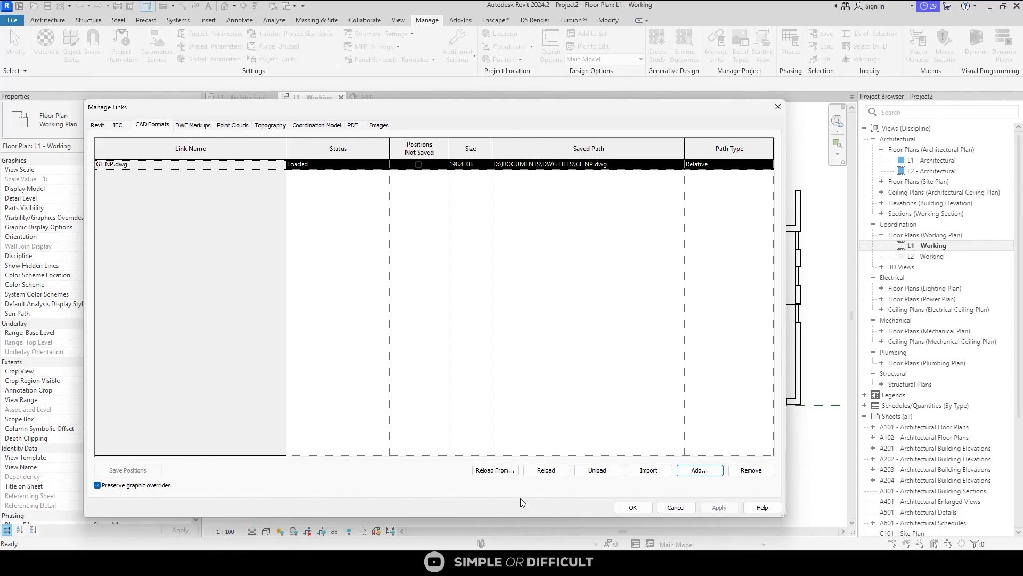
pyautogui.click(501, 471)
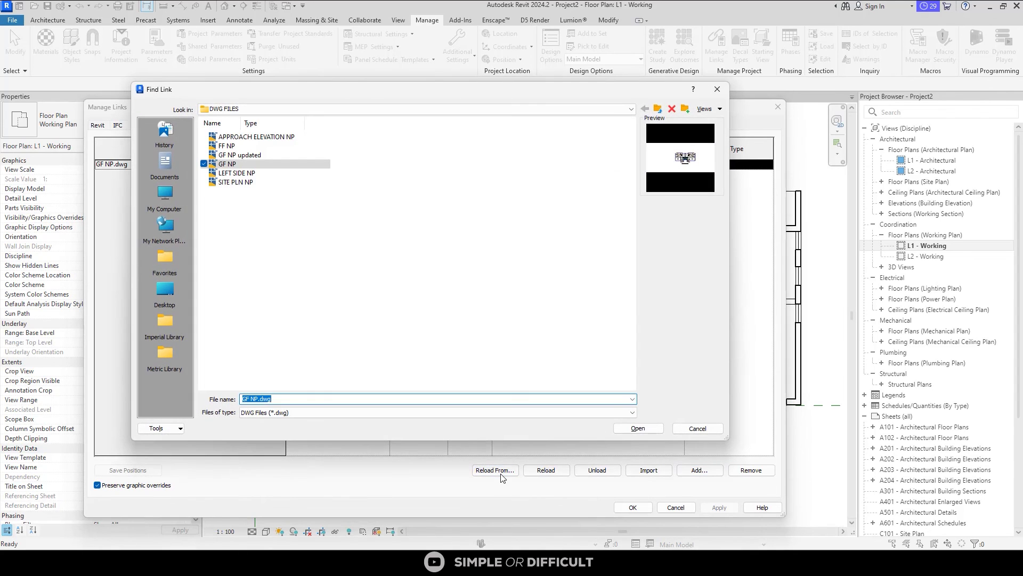
pyautogui.click(230, 156)
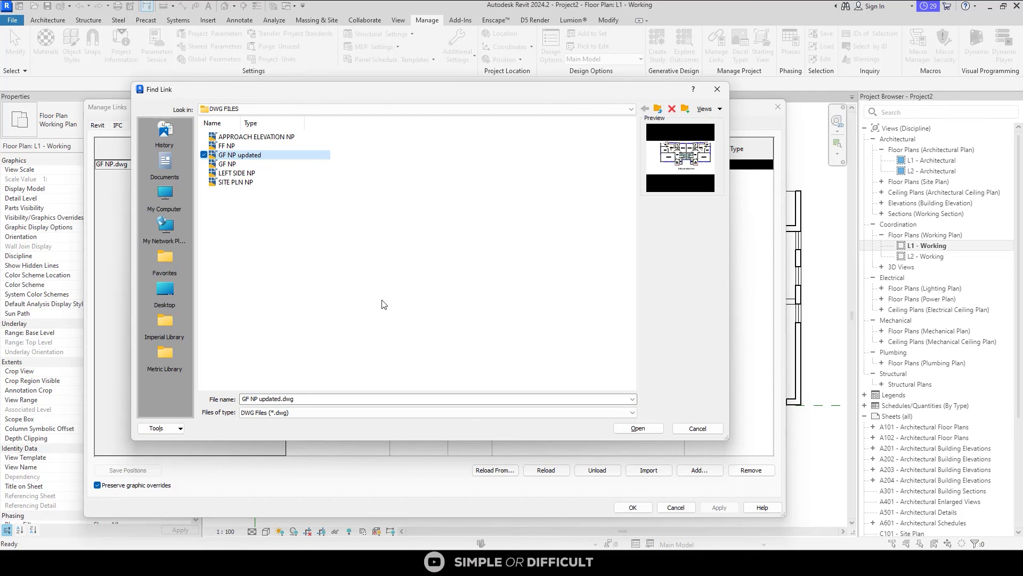
pyautogui.click(637, 428)
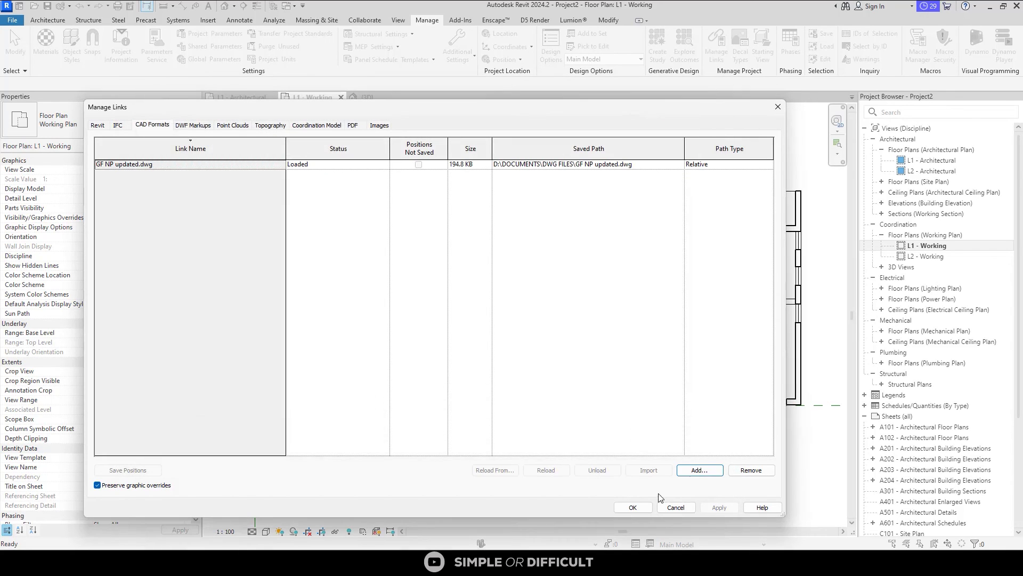
pyautogui.click(633, 507)
# Move the long 225 mm outer wall beside the dining and living room outward onto its new line in the updated plan.
pyautogui.scroll(3, 377, 193)
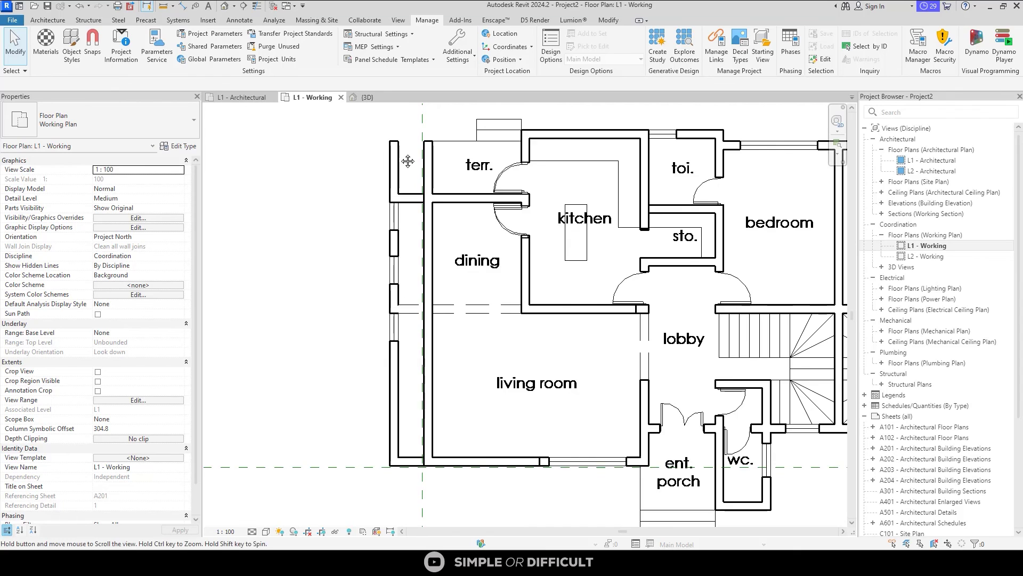
pyautogui.scroll(-2, 376, 153)
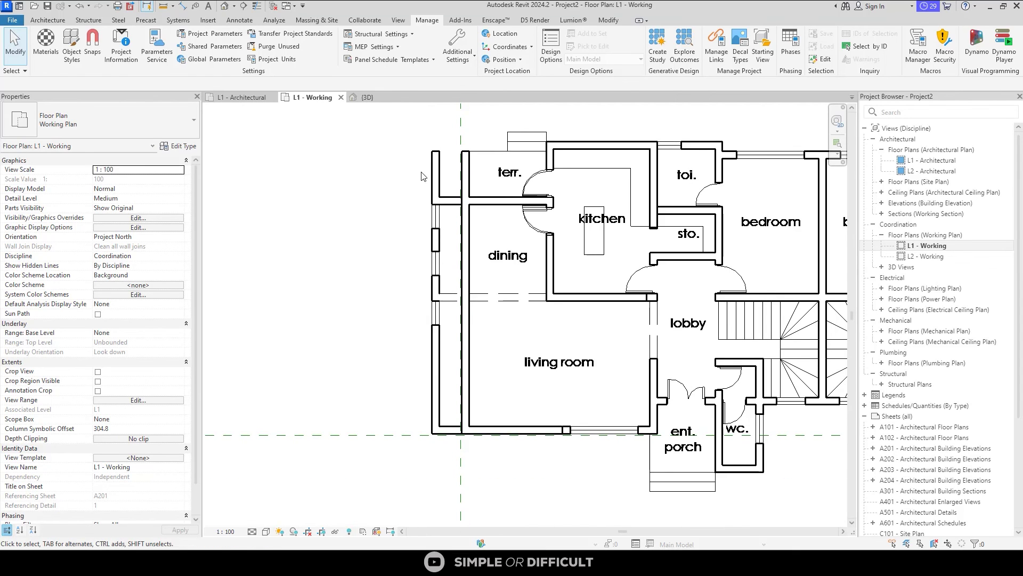
pyautogui.click(457, 348)
pyautogui.scroll(3, 456, 348)
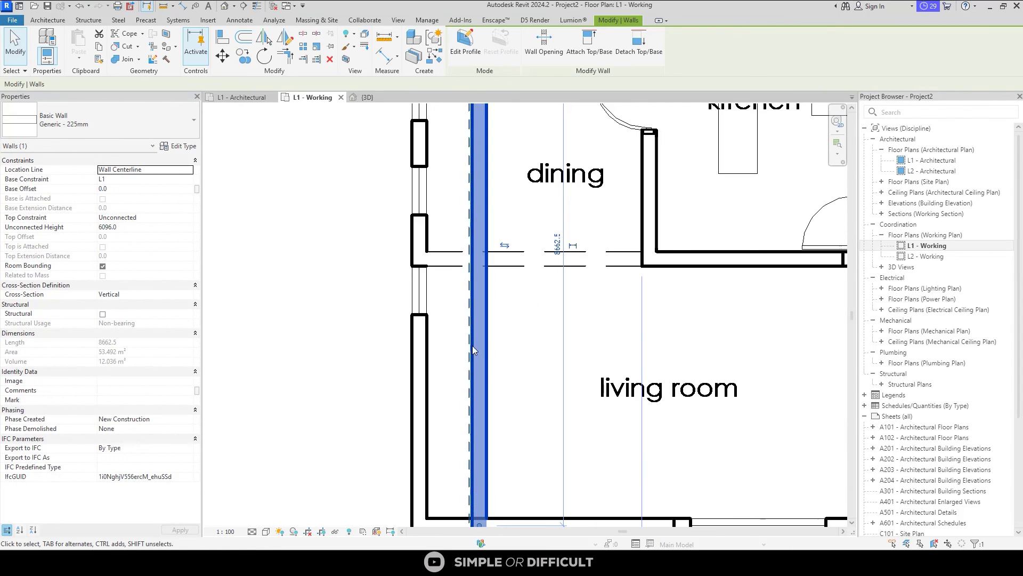
pyautogui.moveTo(477, 355); pyautogui.dragTo(425, 359)
pyautogui.scroll(-2, 441, 334)
pyautogui.scroll(-1, 443, 342)
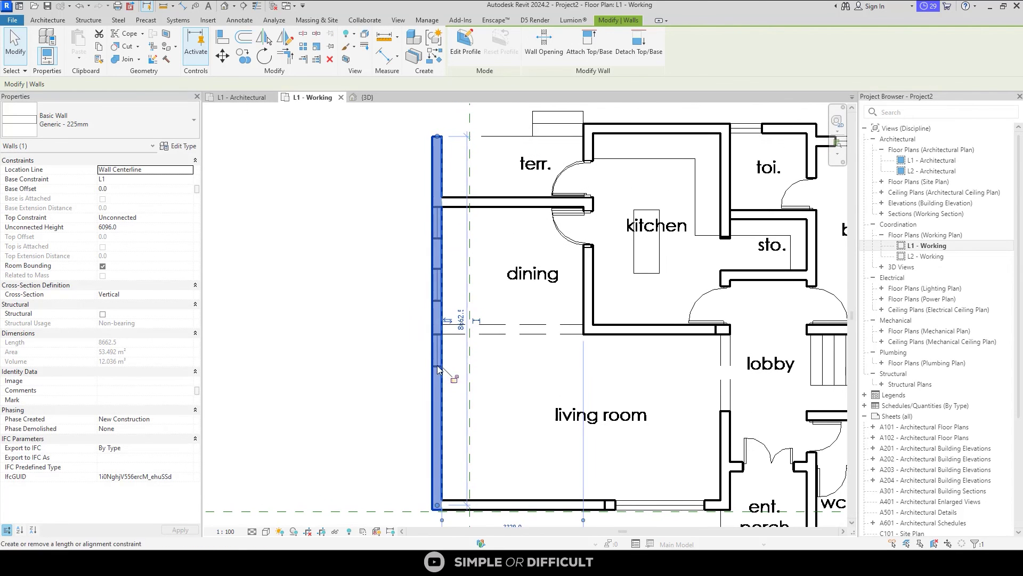
pyautogui.click(357, 316)
pyautogui.scroll(-1, 357, 316)
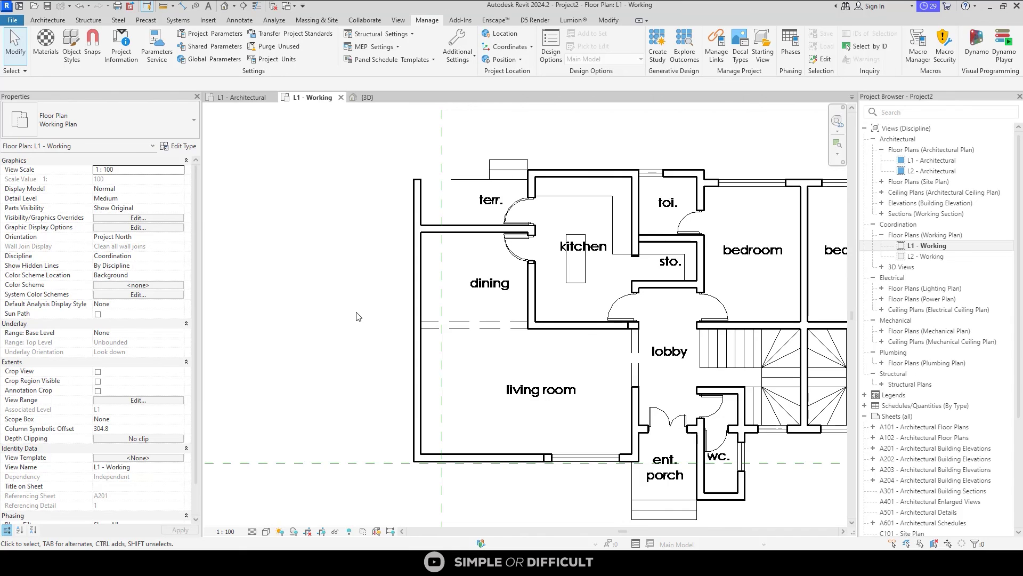
pyautogui.scroll(-3, 356, 316)
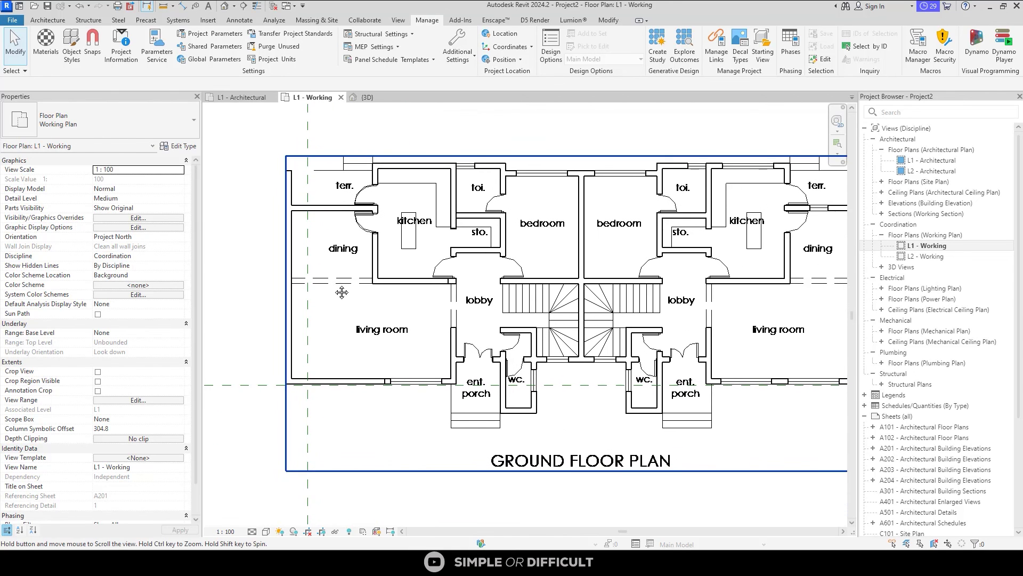
pyautogui.moveTo(367, 303); pyautogui.dragTo(322, 280, button='middle')
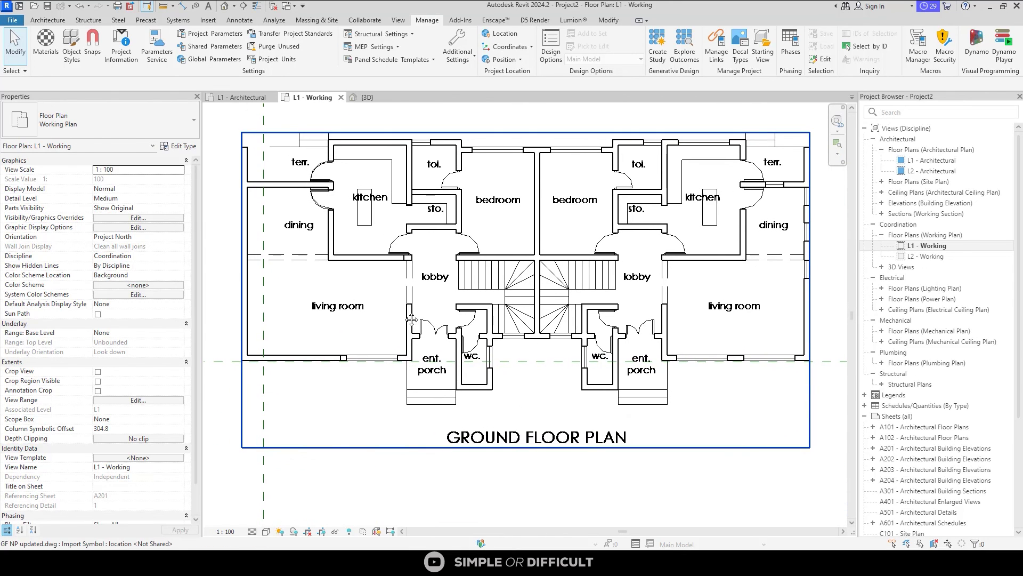